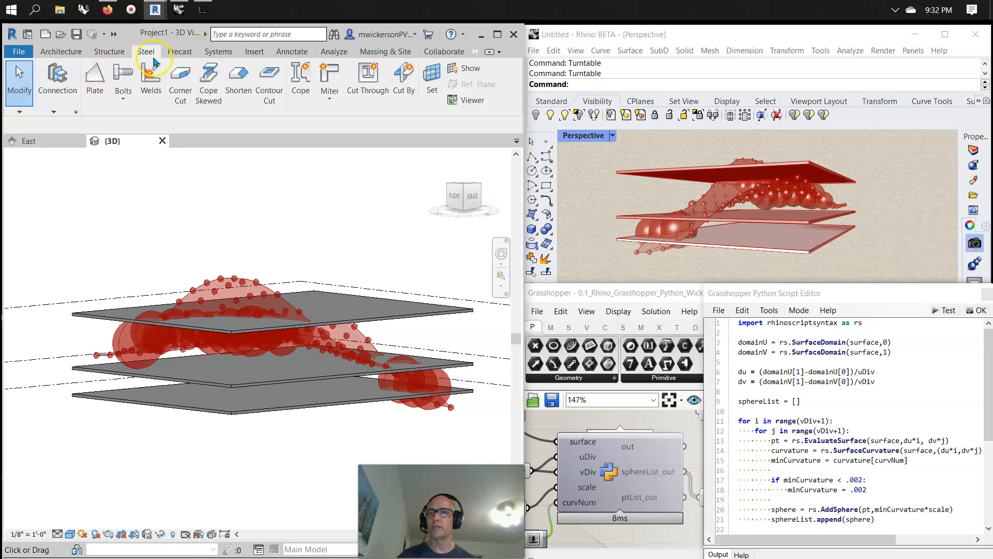
Step: Show the active work plane in the 3D view
click(475, 54)
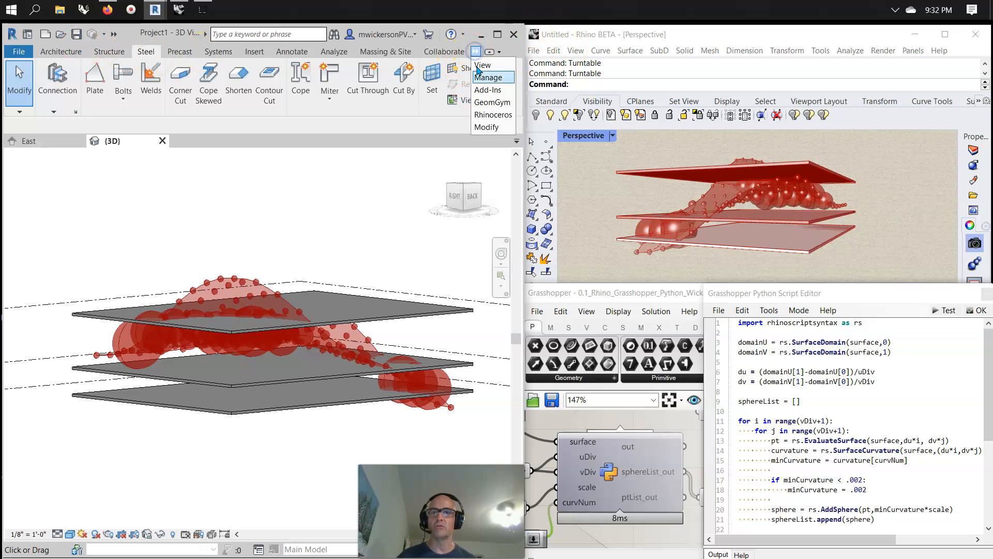
click(372, 224)
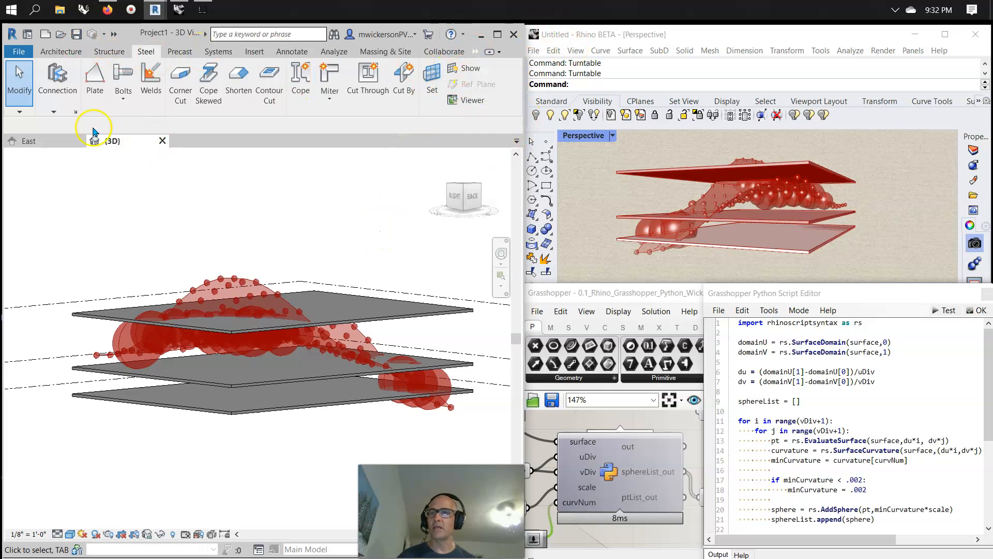
click(50, 52)
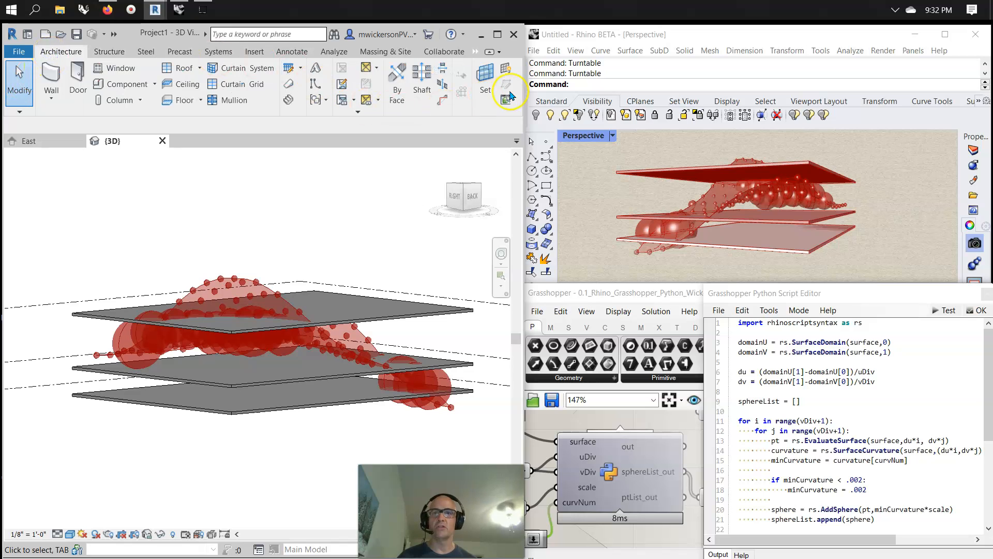
click(504, 68)
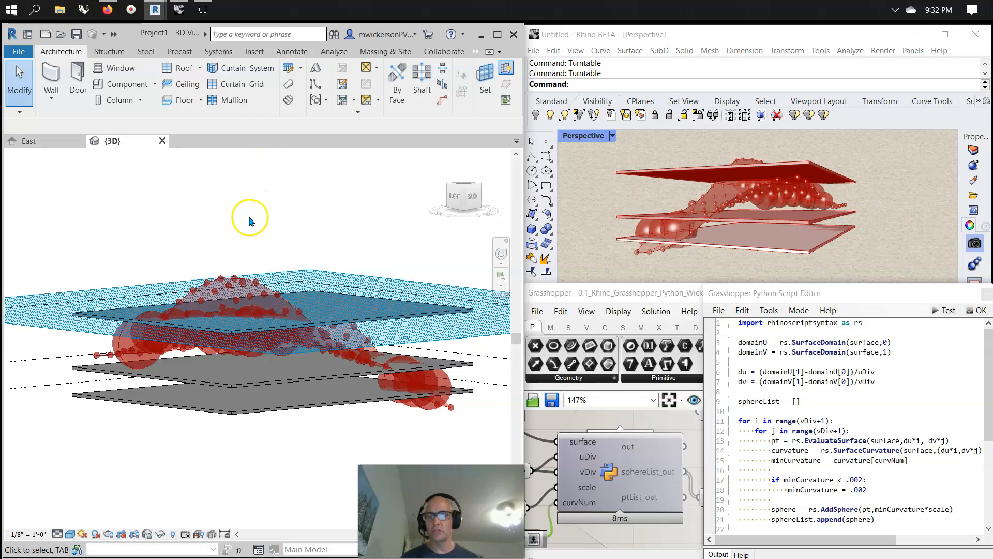
click(186, 418)
click(210, 455)
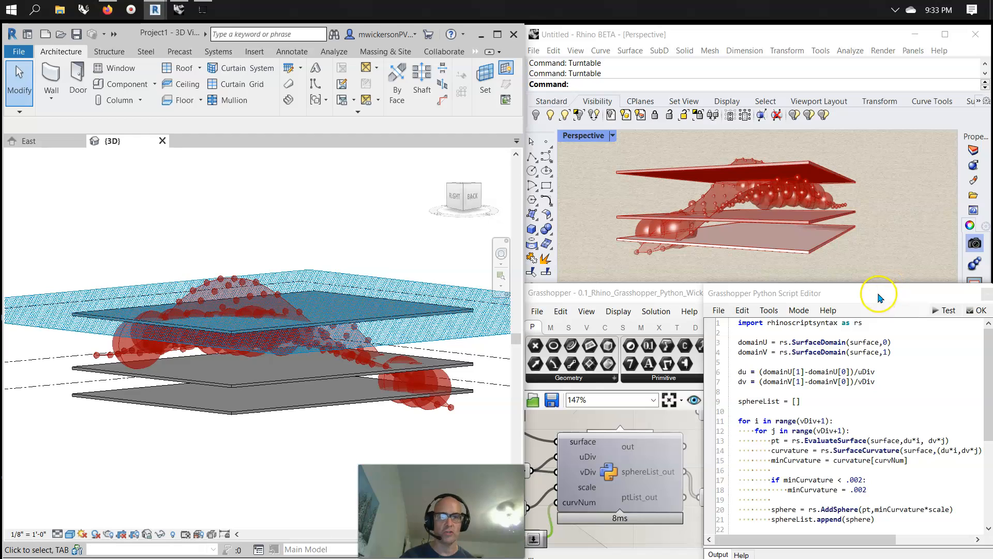
Step: Review the Python script that evaluates surface curvature and adds spheres, and close the script editor
scroll(609, 528, down, 1)
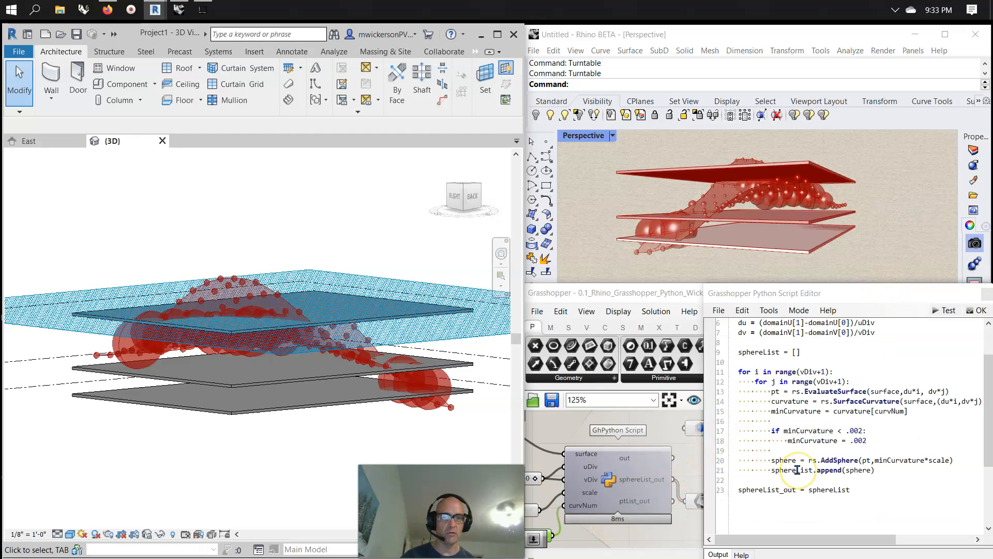
scroll(797, 470, down, 2)
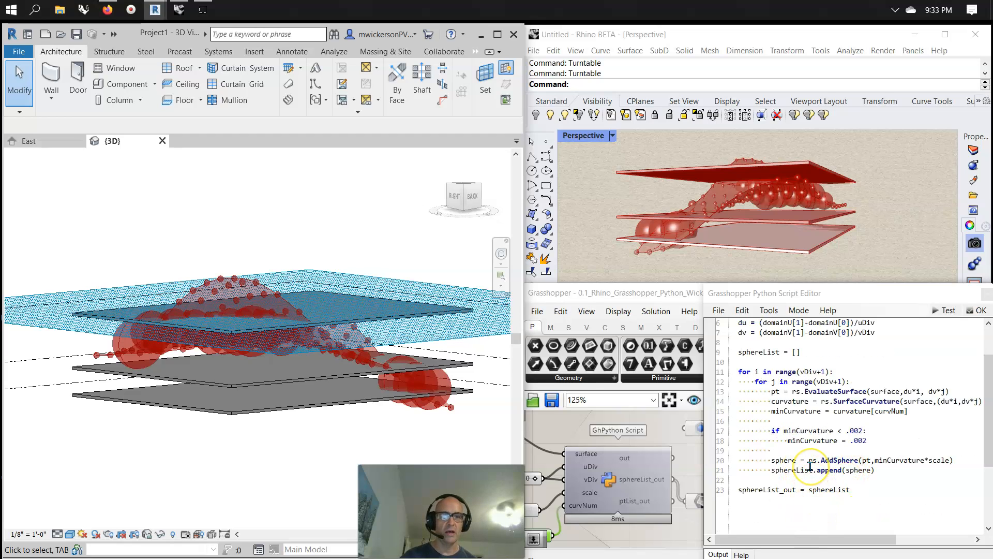
scroll(810, 465, up, 2)
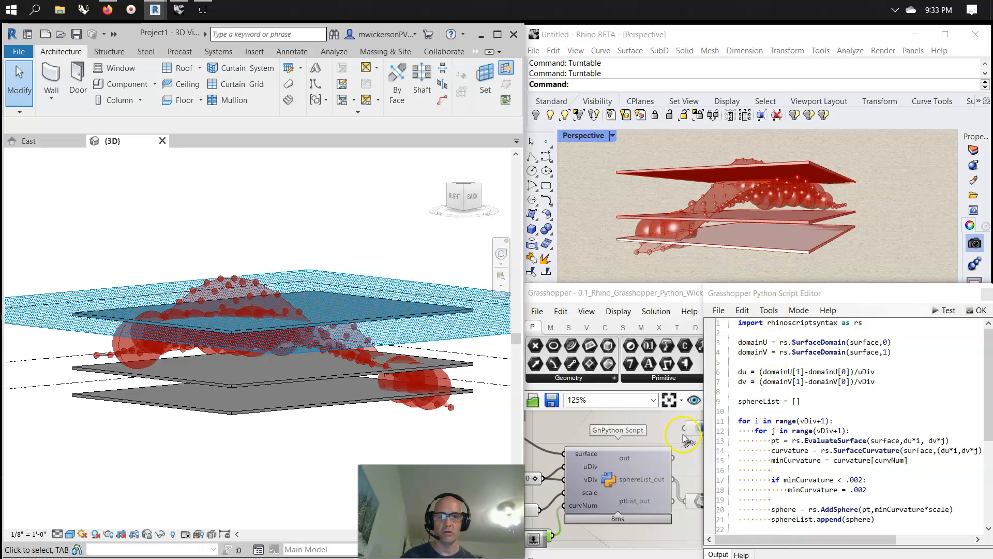
click(979, 312)
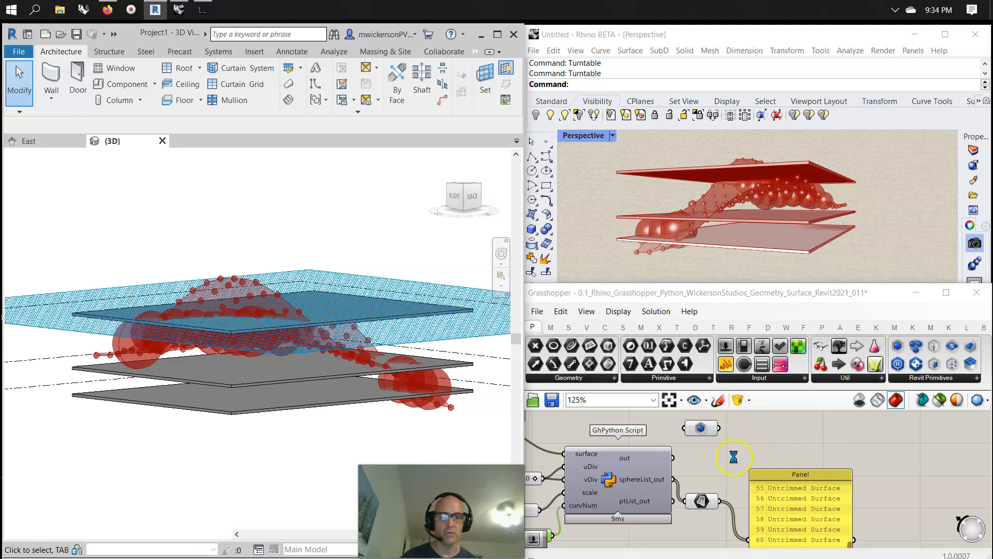
Step: Select the parameter feeding the surface input of the GhPython Script component to highlight its geometry
right_click(759, 475)
click(711, 477)
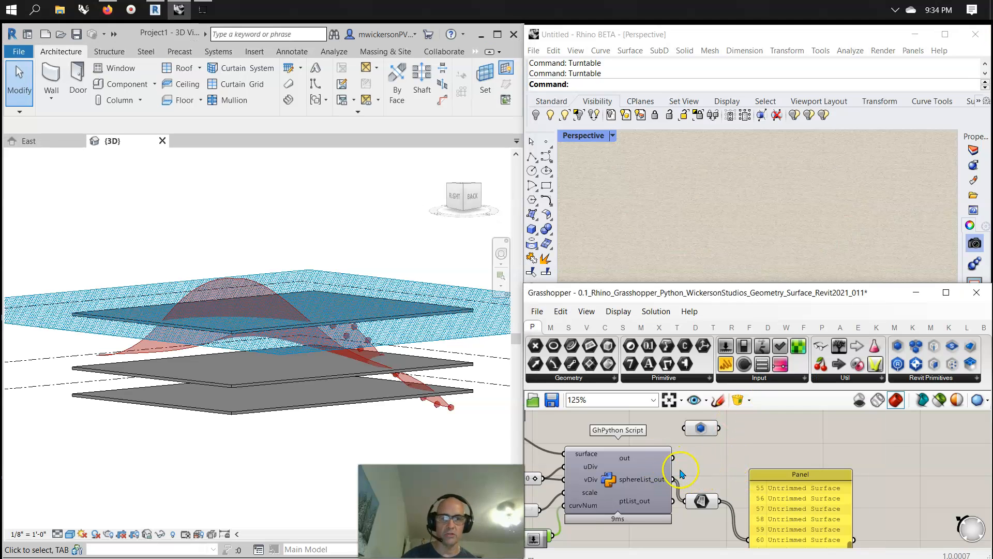
right_drag(694, 470, 854, 449)
scroll(856, 450, down, 1)
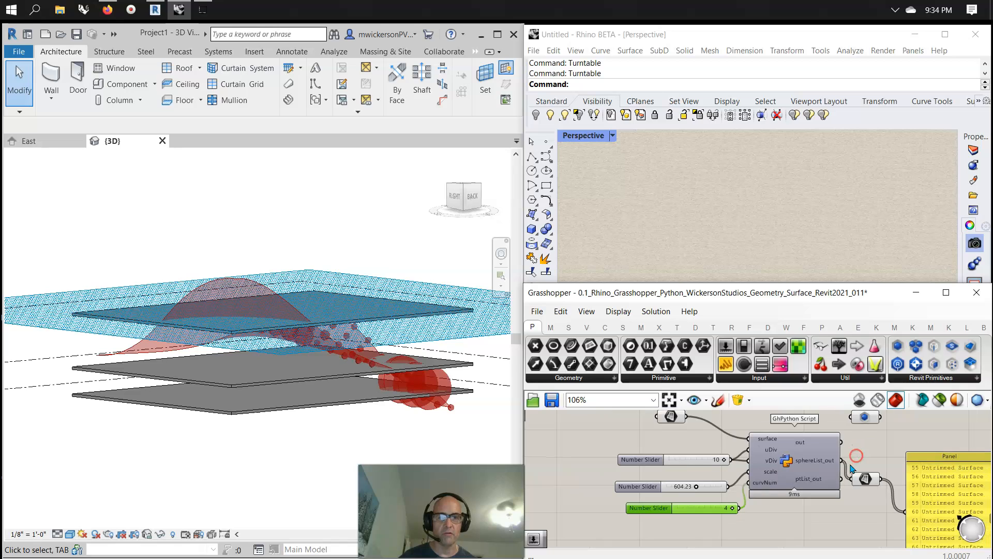
click(666, 420)
right_drag(678, 433, 667, 443)
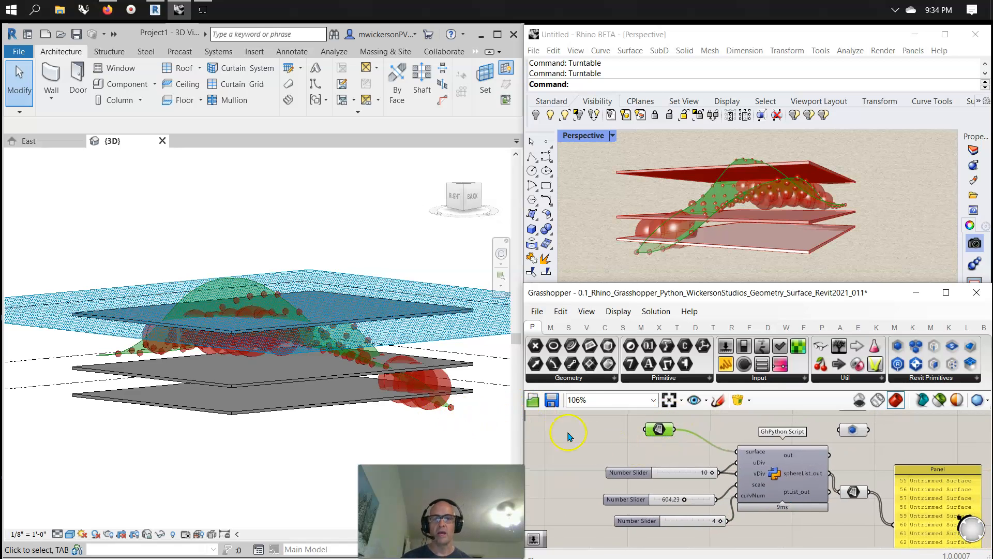
Step: Switch to Revit's East elevation and examine how the surface and spheres sit against Levels 1 to 3
click(317, 399)
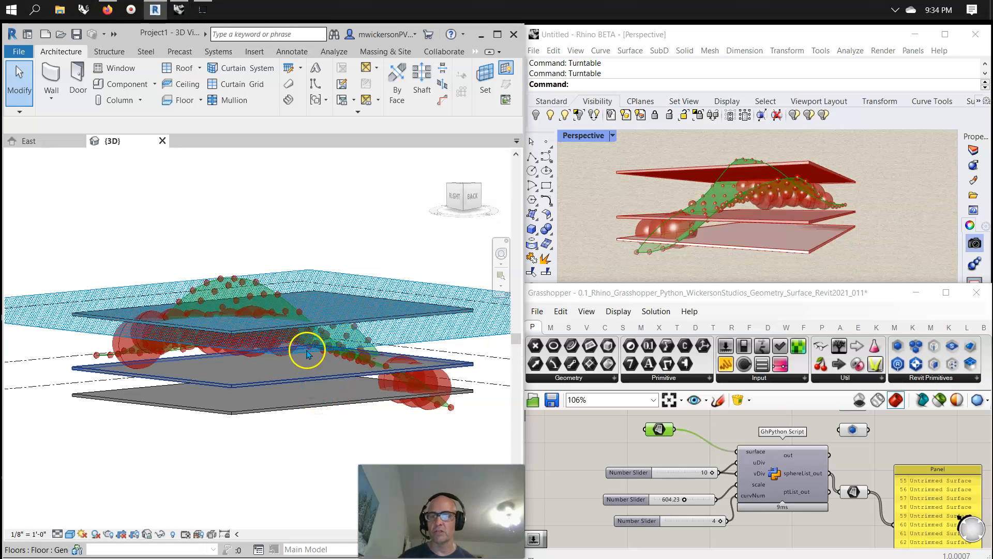
click(59, 144)
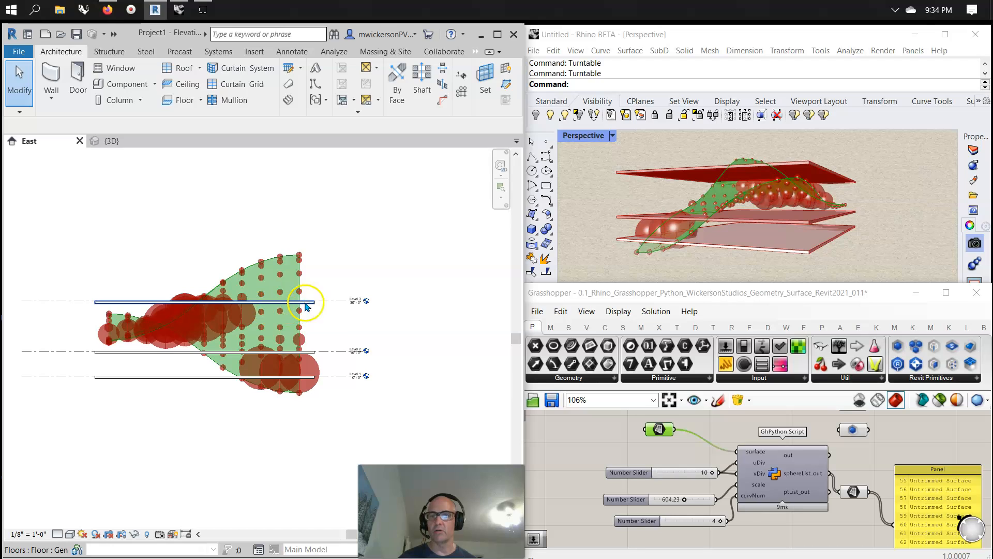
scroll(331, 313, up, 2)
right_click(360, 330)
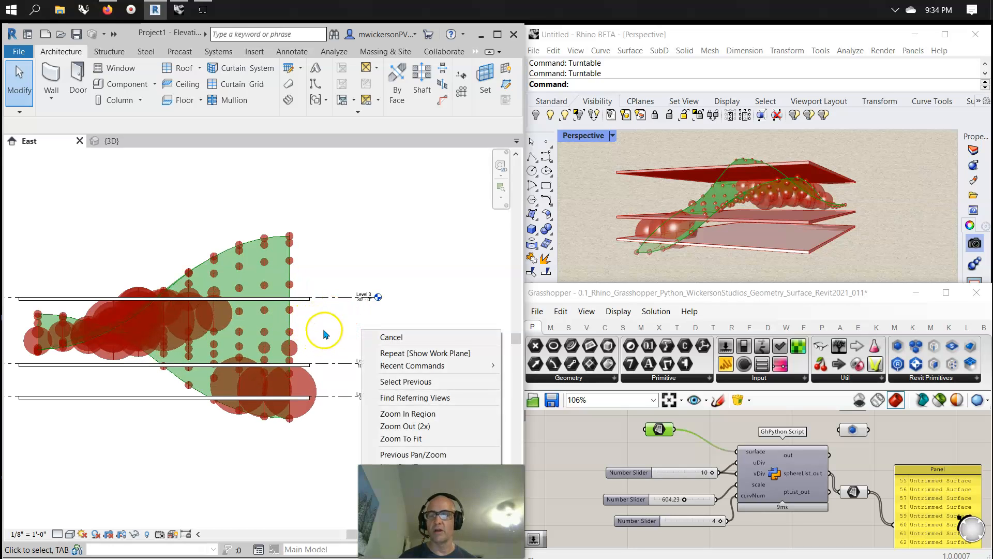
click(338, 329)
middle_drag(343, 332, 444, 312)
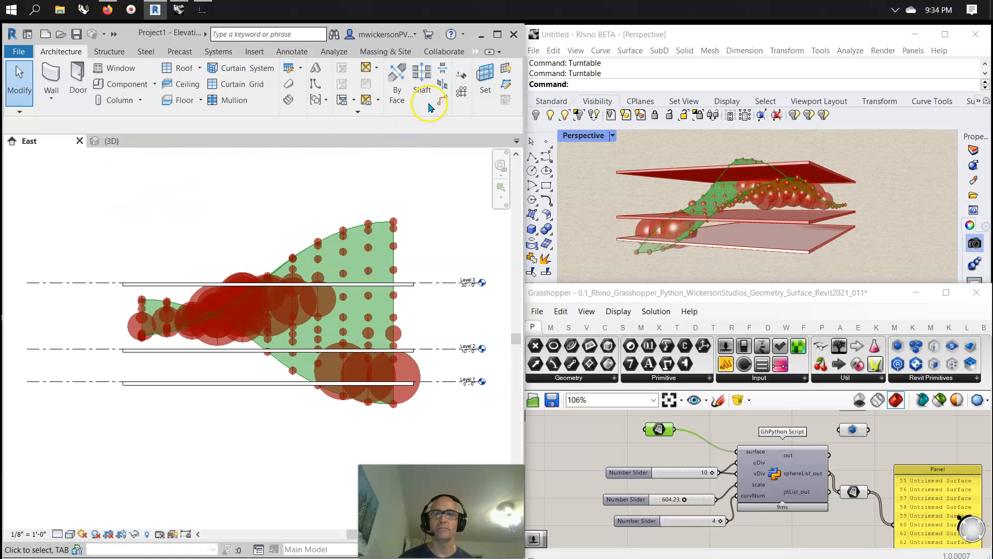
Step: Widen the Revit window and display the Project Browser
drag(523, 158, 847, 141)
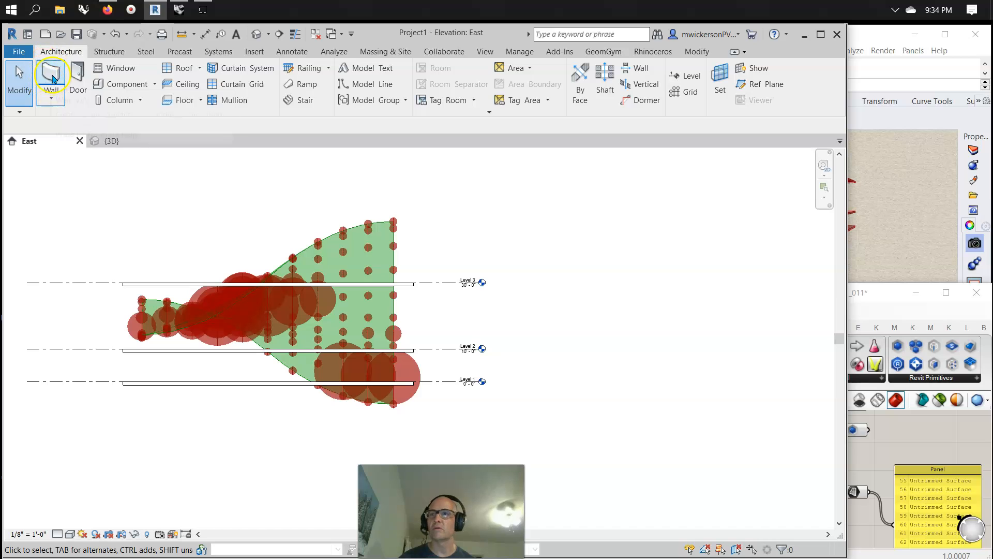
click(18, 73)
click(697, 51)
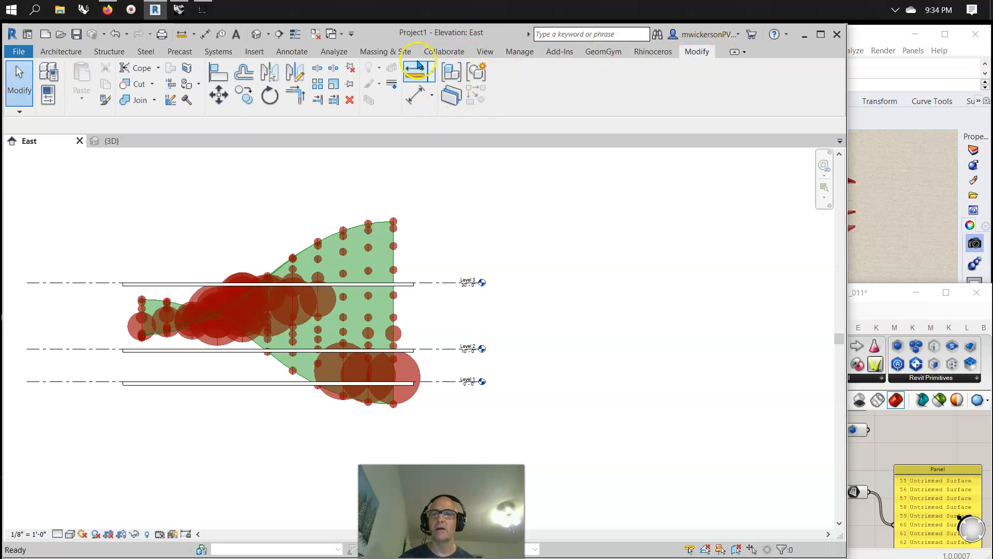
click(486, 52)
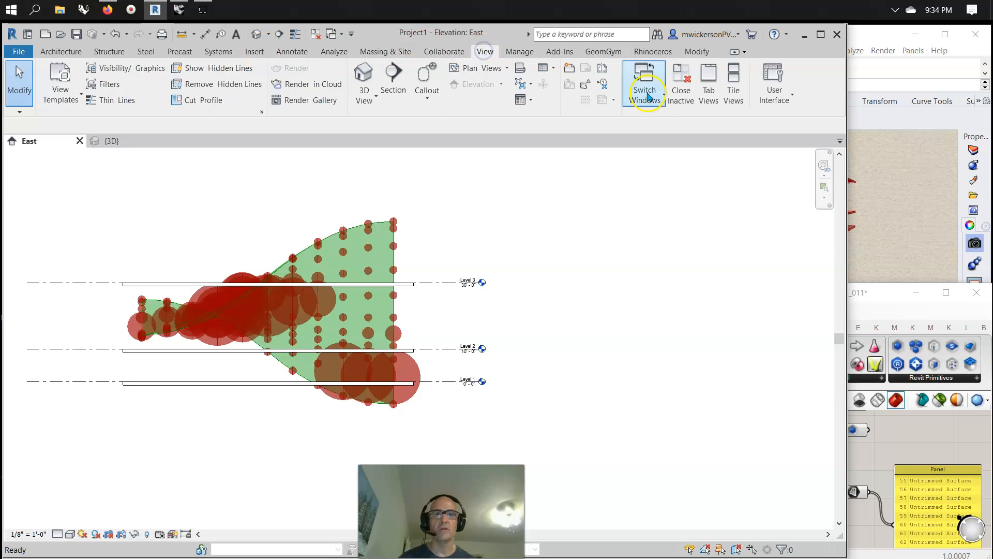
click(779, 94)
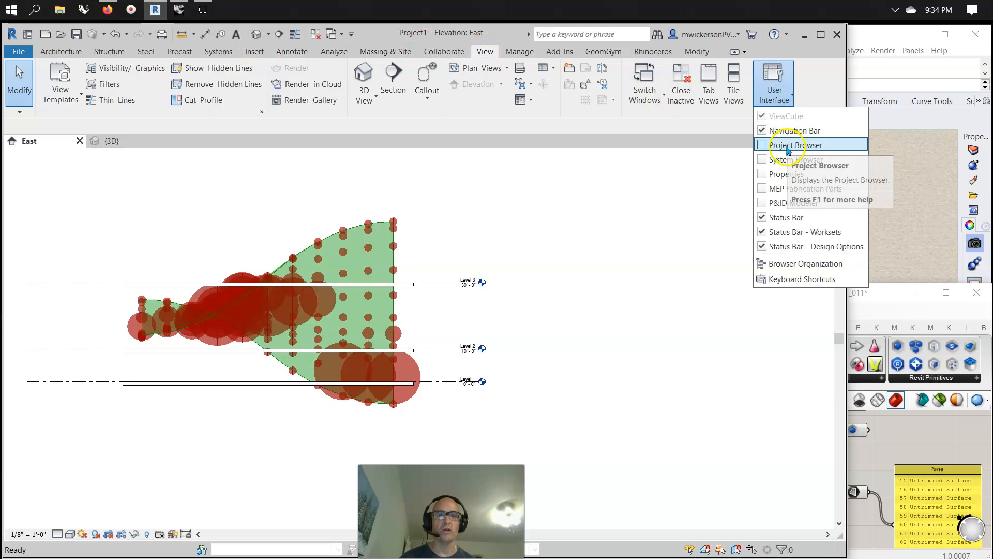
click(763, 145)
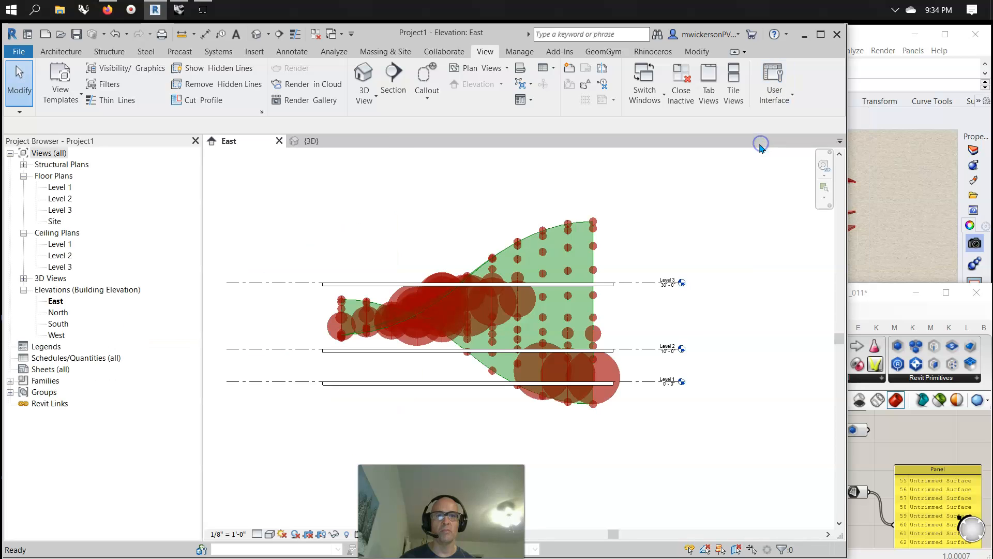
Step: View the North, South and West elevations, and return to the 3D view in a narrowed Revit window
double_click(59, 313)
double_click(58, 324)
click(57, 335)
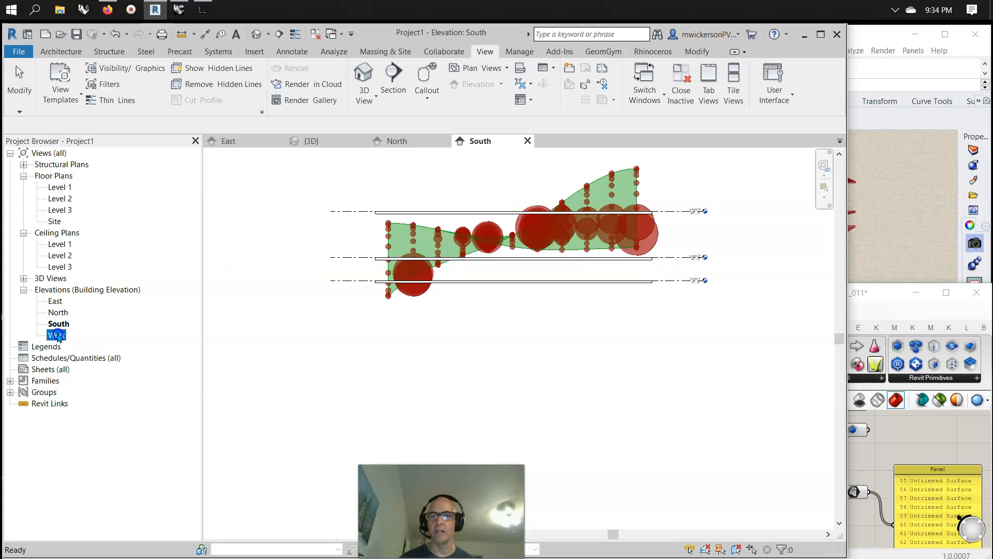
double_click(57, 335)
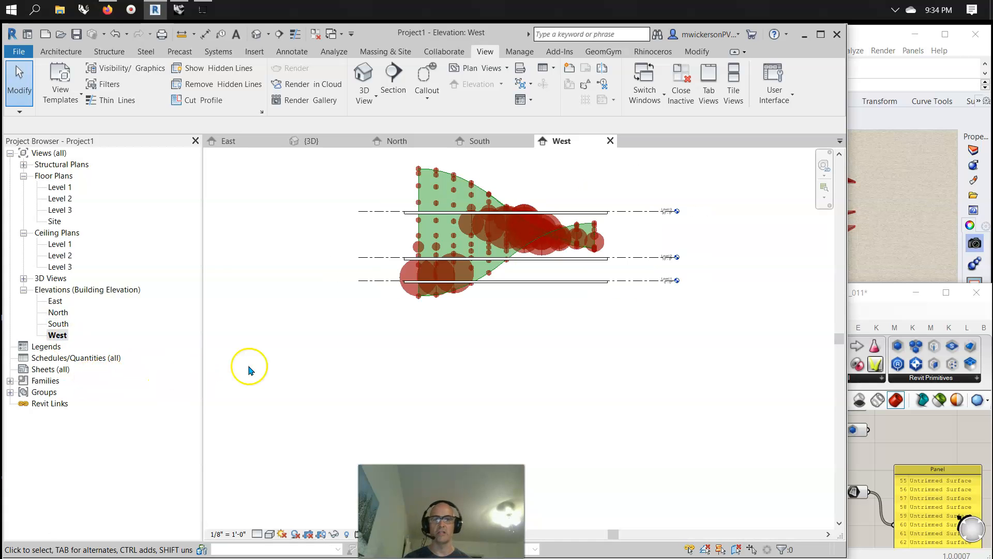
scroll(517, 217, up, 1)
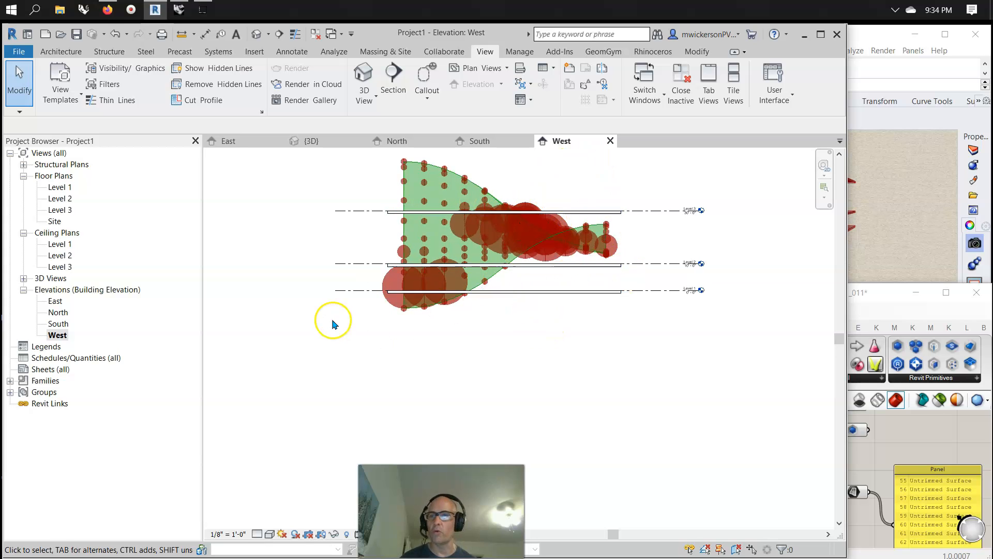
click(311, 143)
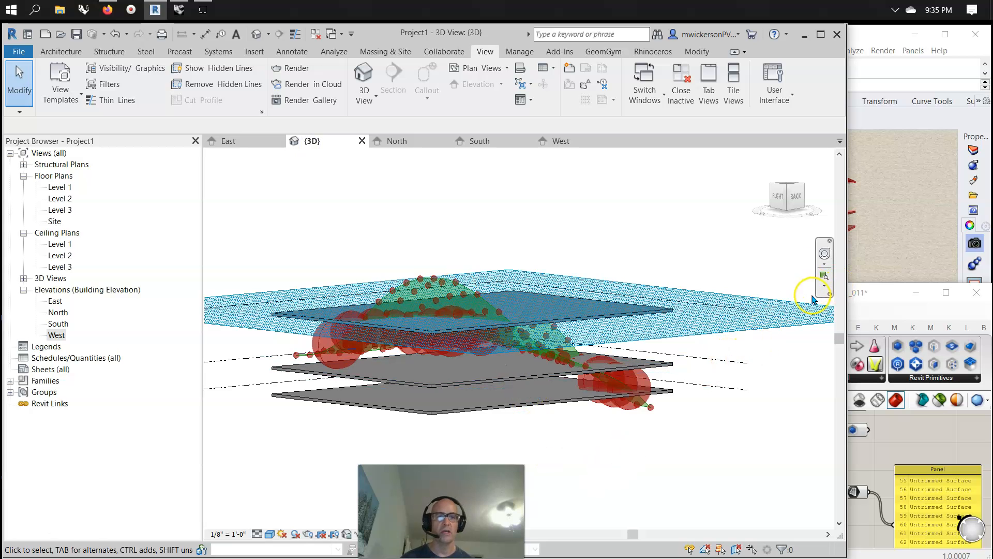
drag(844, 377, 523, 416)
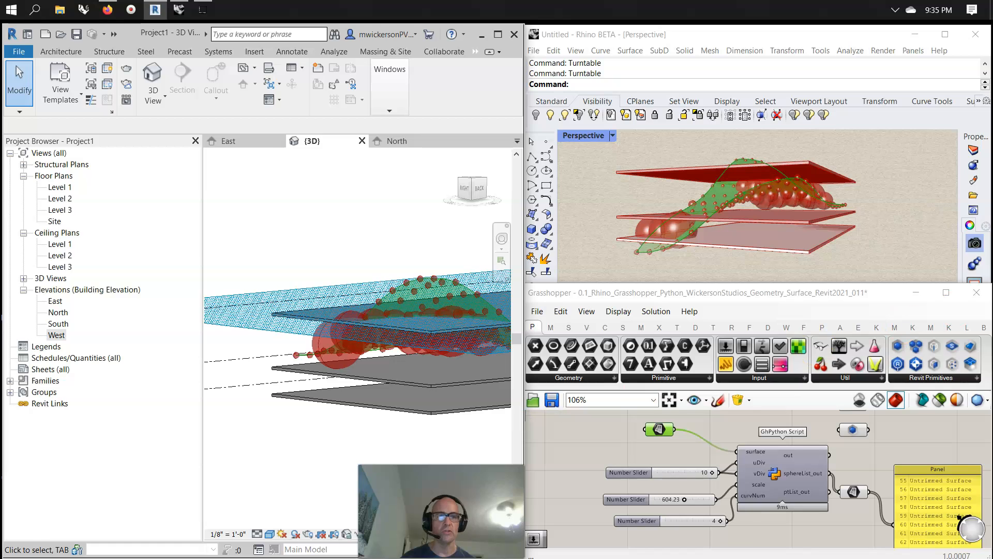
Step: In Grasshopper, place an Exceptions component beside the three Revit element parameters to label the components
click(921, 383)
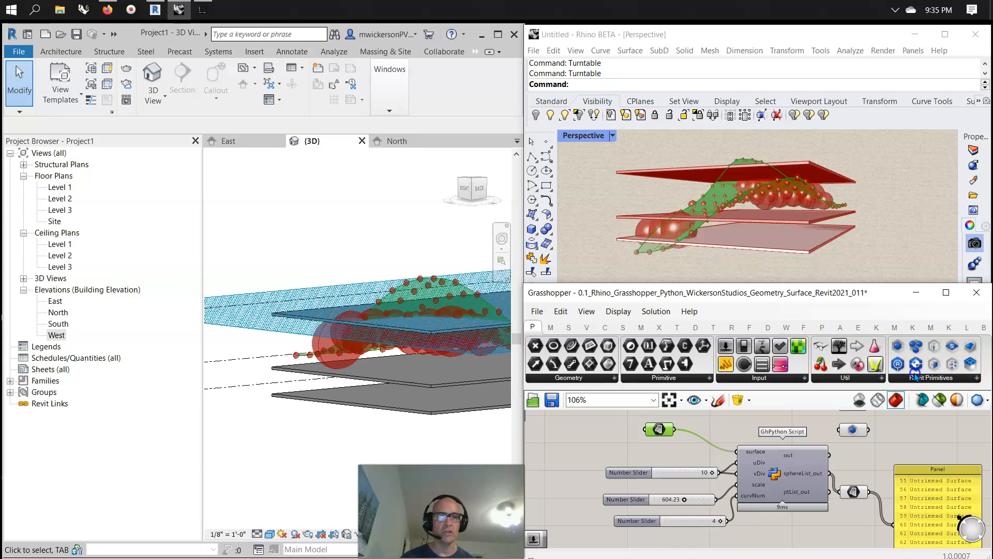
right_drag(876, 448, 785, 512)
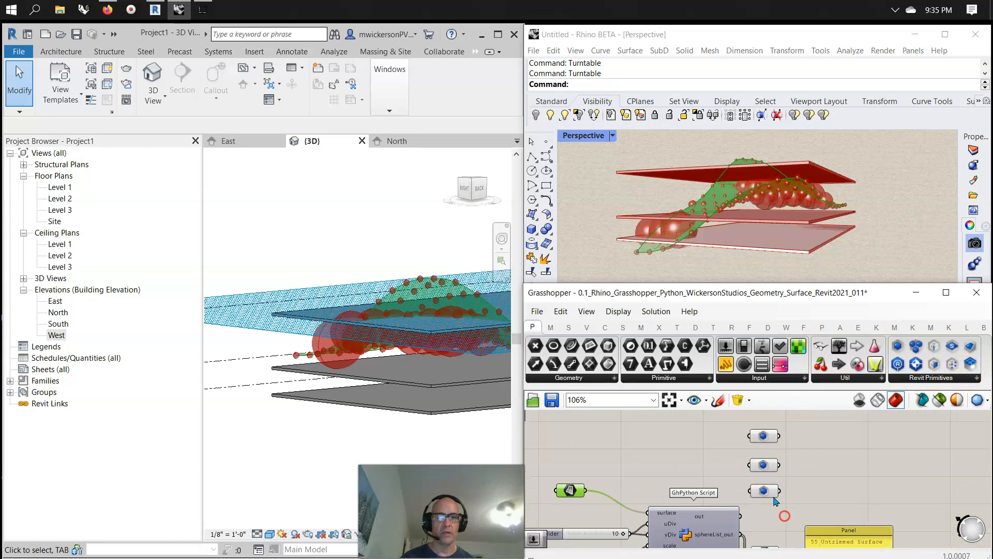
scroll(767, 439, up, 3)
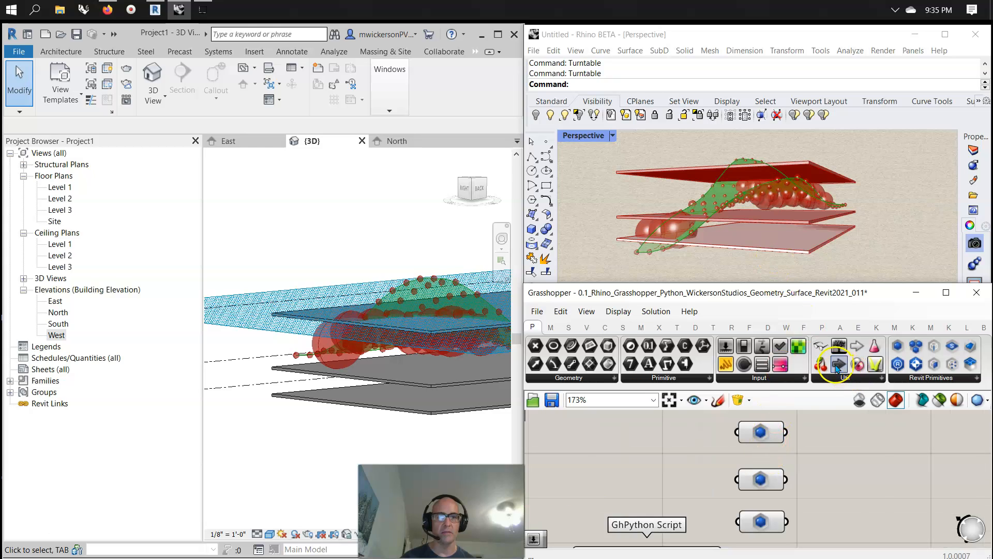
drag(604, 445, 604, 444)
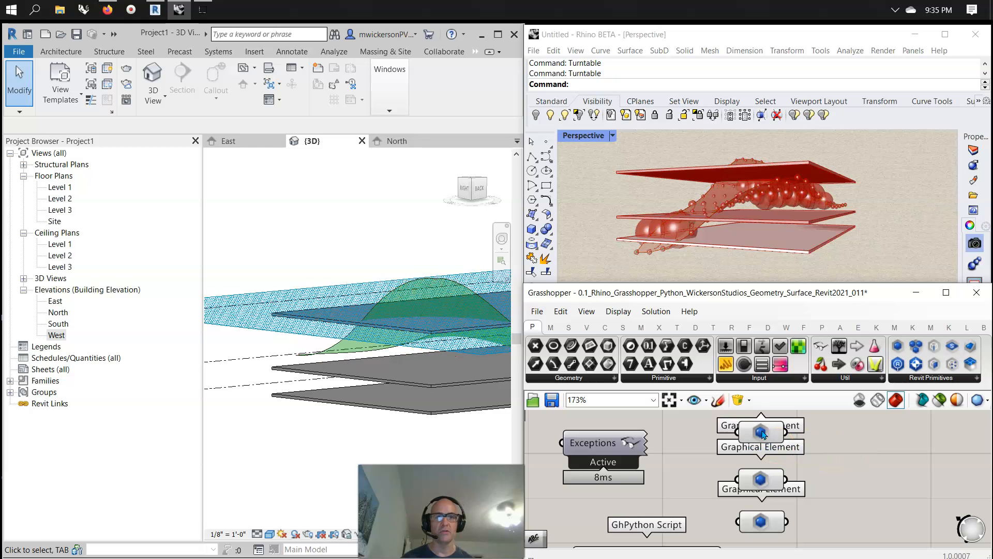
Step: Select each of the three Graphical Element parameters in turn to identify the floor slab it references
click(761, 432)
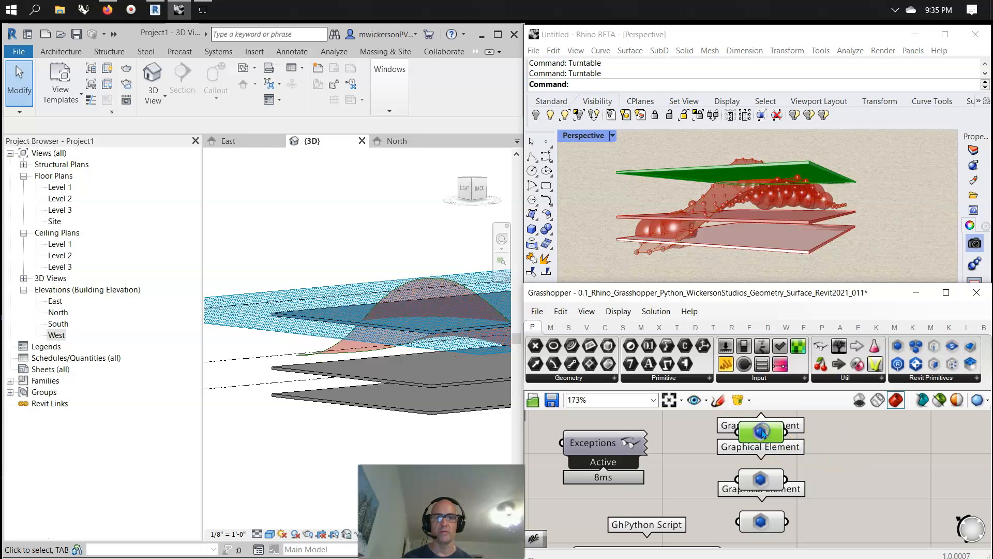
click(768, 488)
click(771, 524)
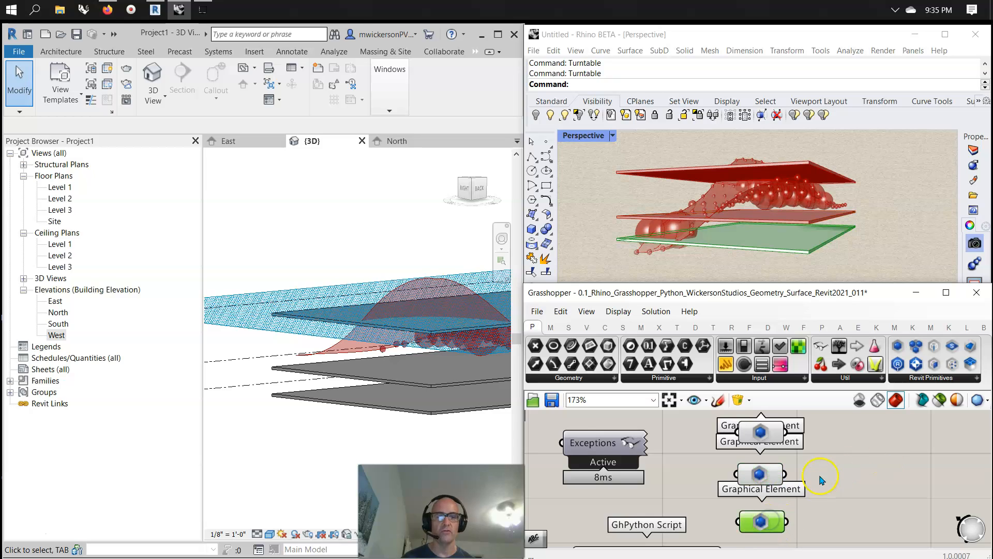
scroll(822, 479, down, 1)
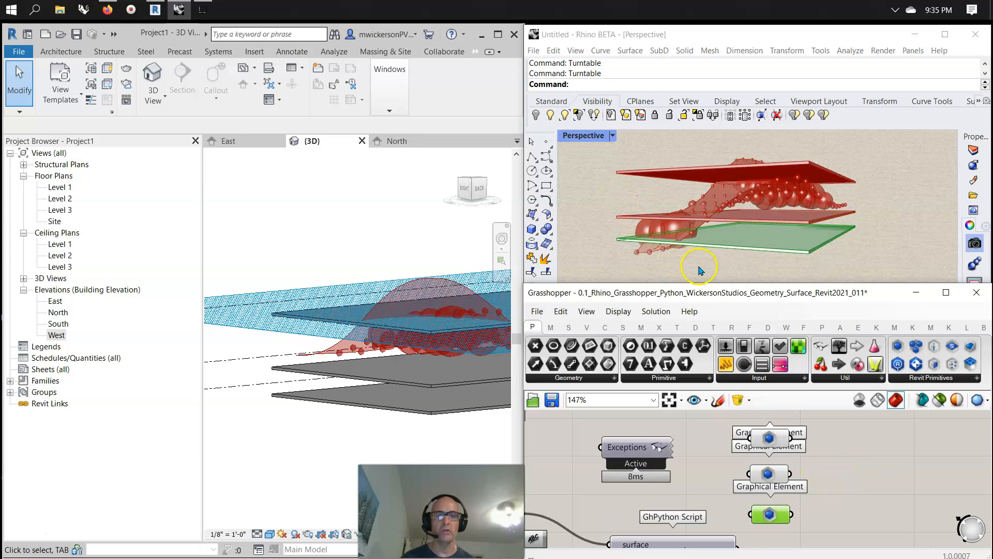
Step: Switch to Rhino, show the hidden object and select the open curved surface
click(550, 115)
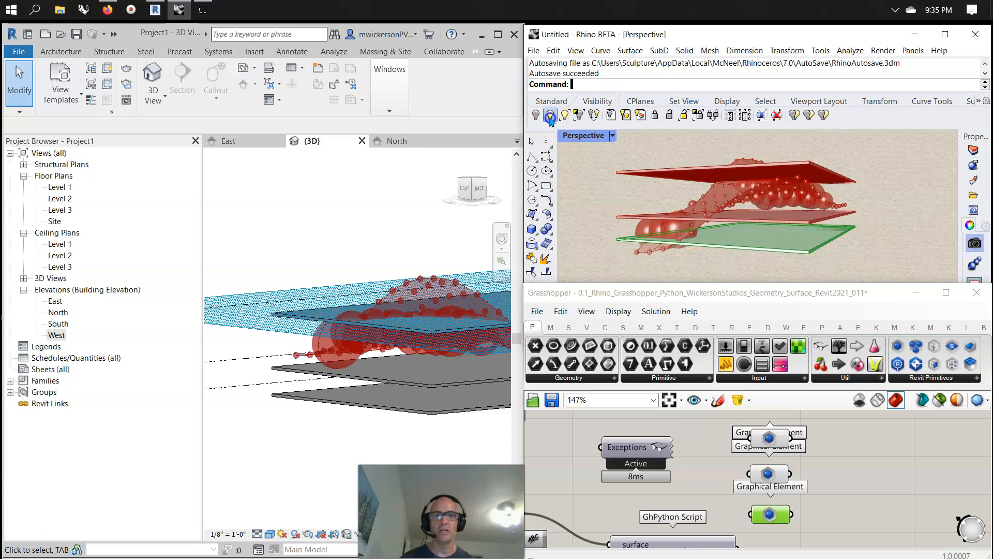
click(718, 193)
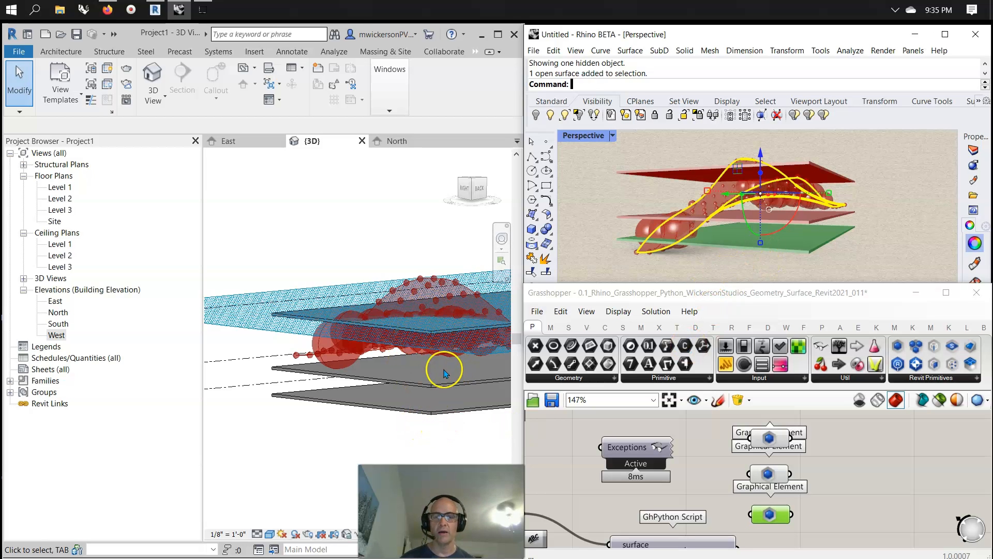
Step: Close the Project Browser in Revit and view the floors and sphere geometry in the 3D view from the back
scroll(279, 364, down, 1)
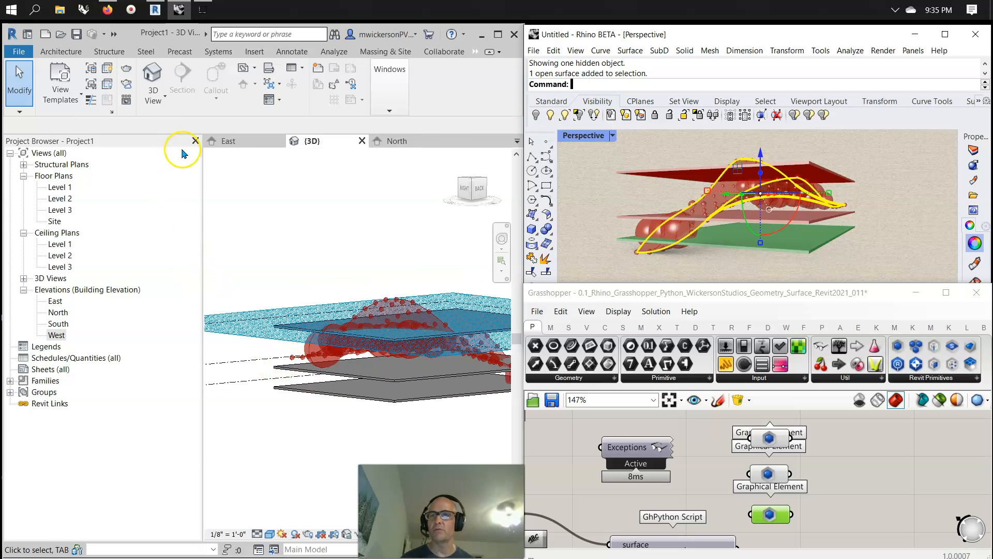
click(196, 141)
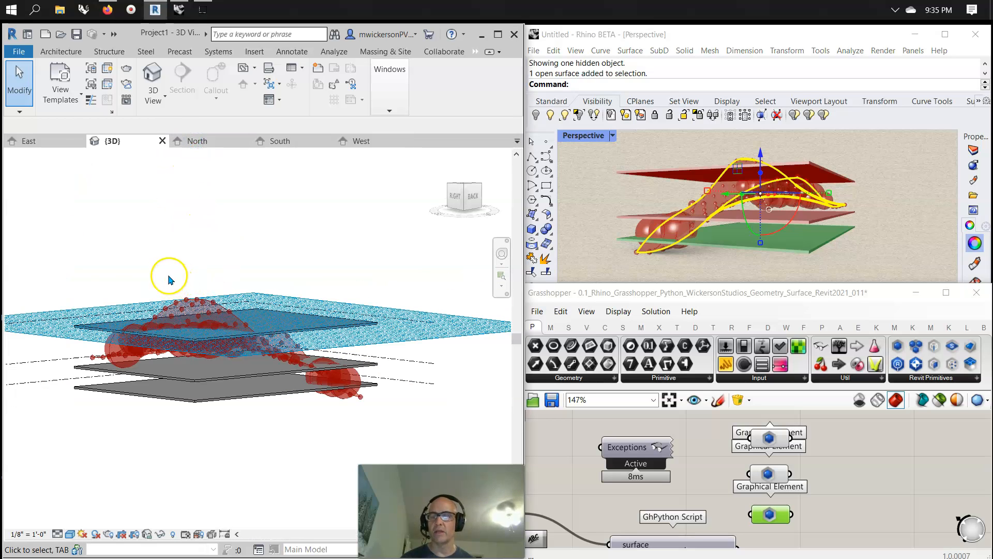
scroll(169, 280, up, 2)
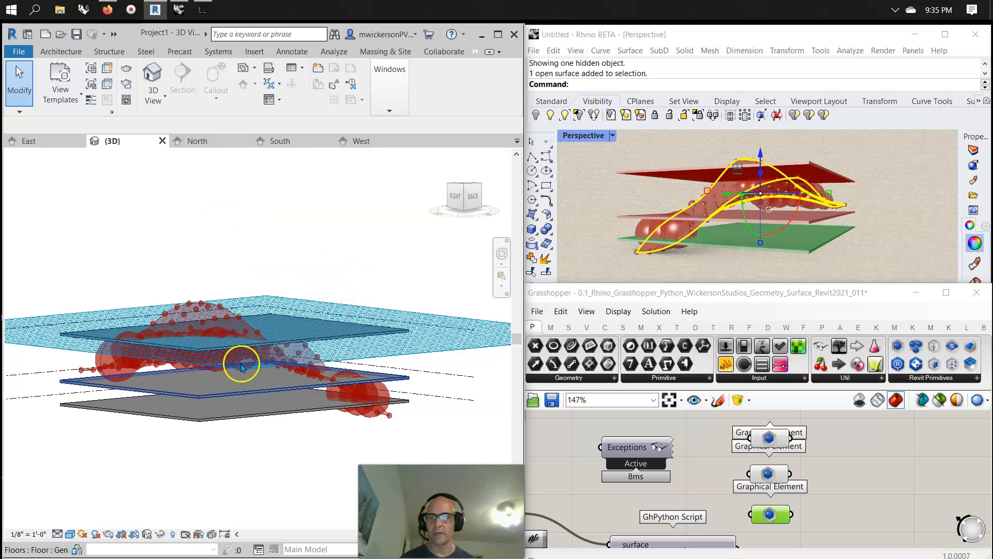
scroll(231, 378, up, 2)
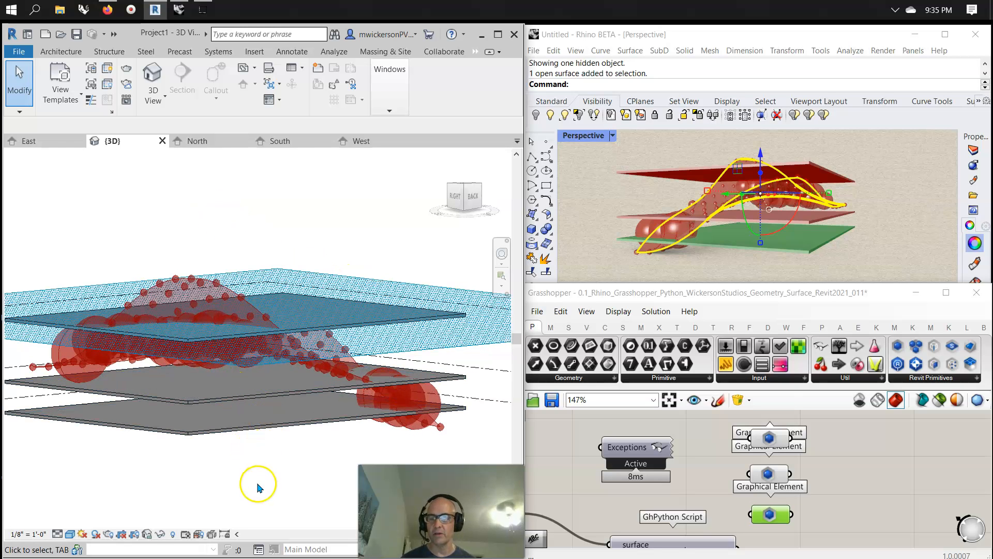
shift+middle_drag(260, 472, 270, 466)
shift+middle_drag(373, 443, 153, 444)
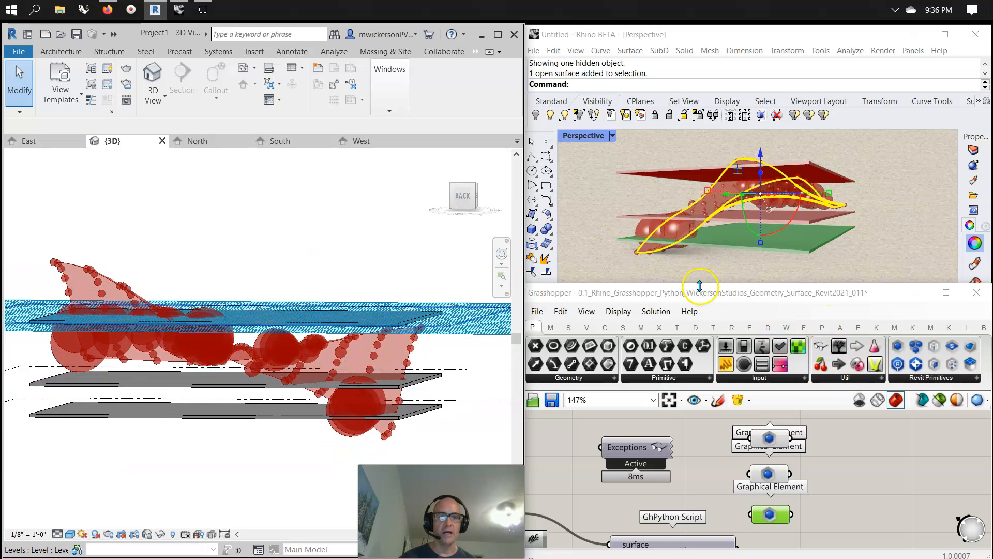
Step: Hide the selected curved surface in Rhino and select all three Graphical Element parameters together in Grasshopper
right_click(608, 512)
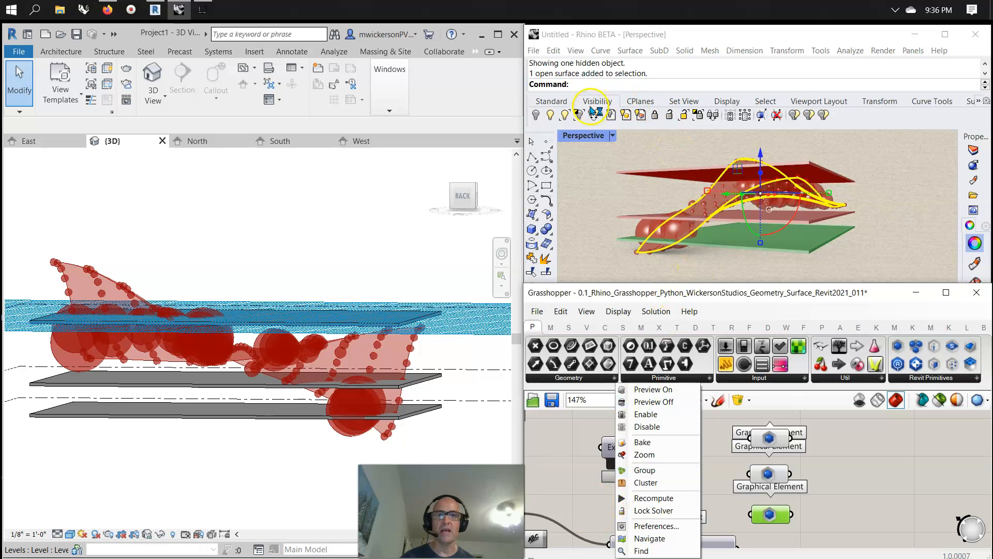
click(535, 115)
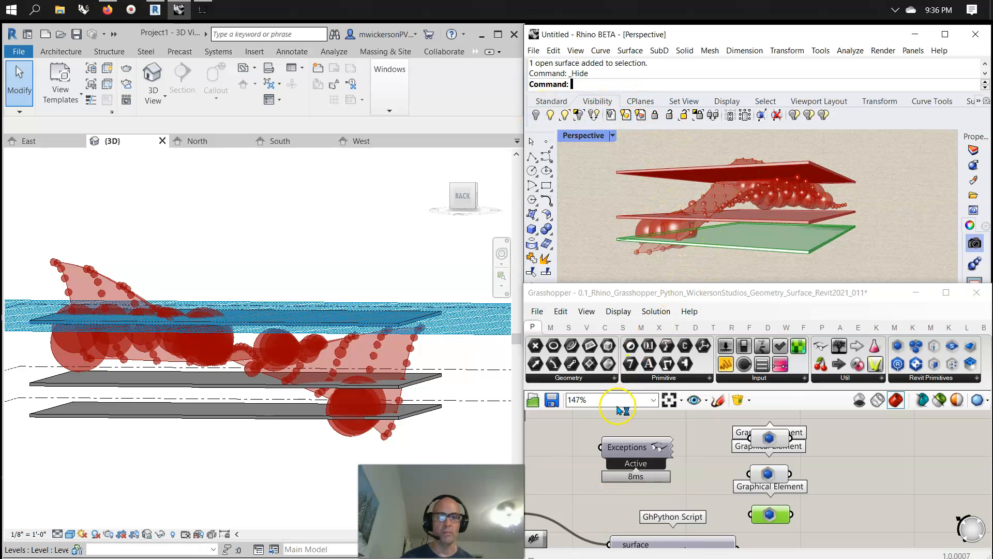
right_drag(563, 483, 611, 478)
drag(847, 532, 817, 413)
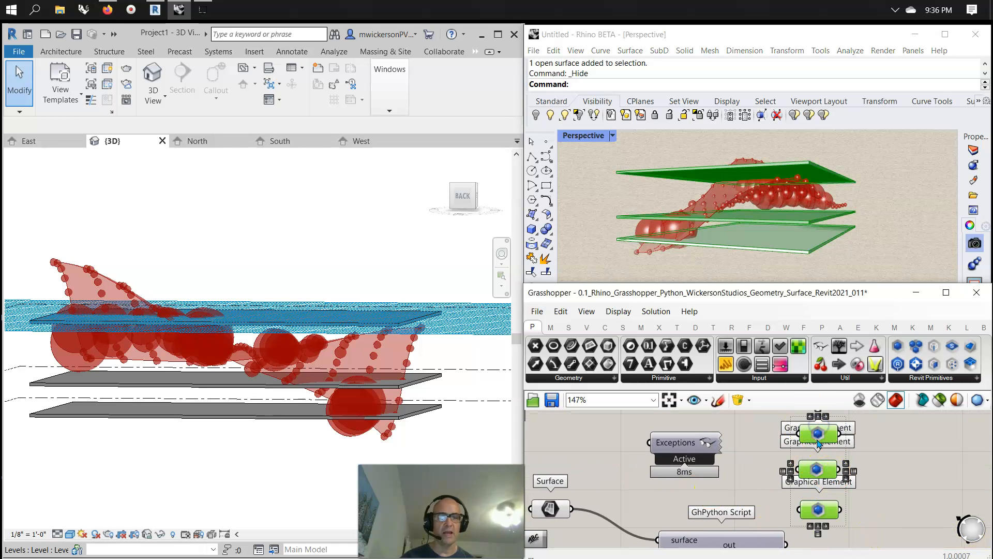
scroll(826, 445, up, 1)
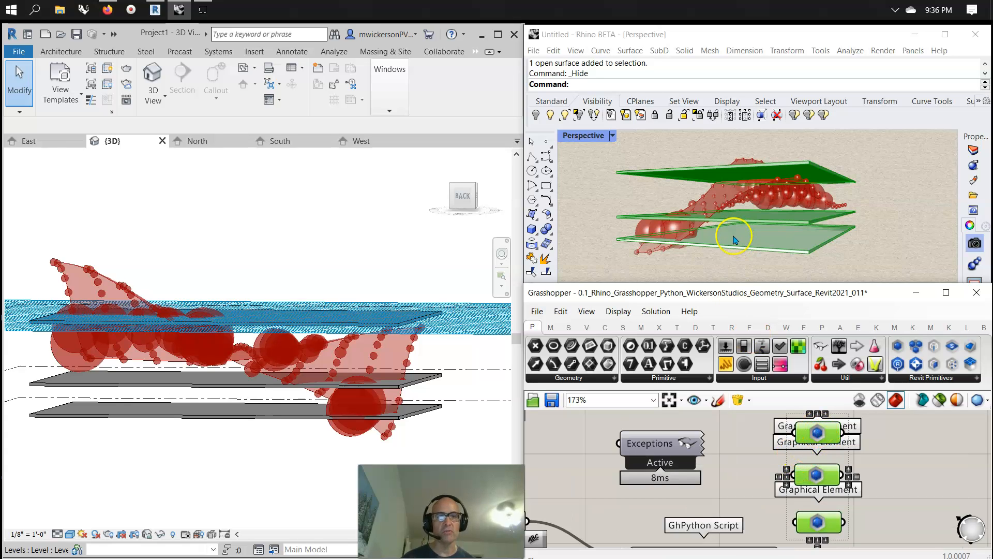
Step: Place a Panel beside the Graphical Element parameters and wire the middle parameter's output into it
right_drag(898, 497, 756, 491)
scroll(749, 428, down, 2)
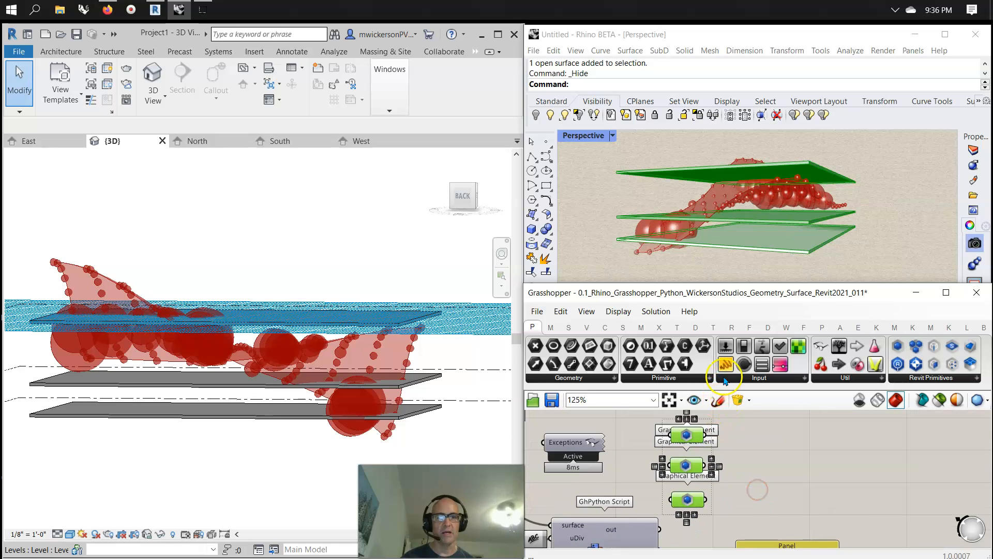
drag(789, 449, 788, 449)
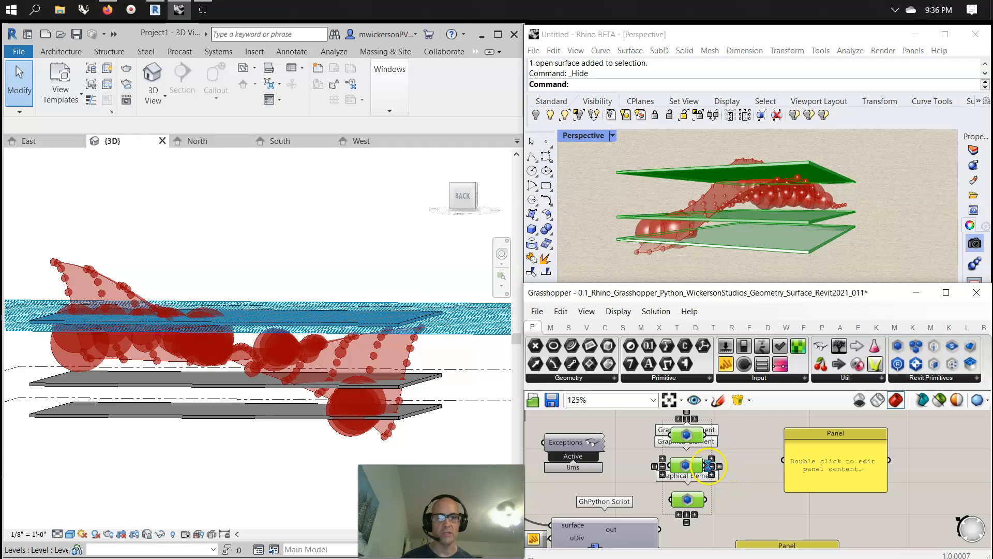
drag(705, 464, 704, 462)
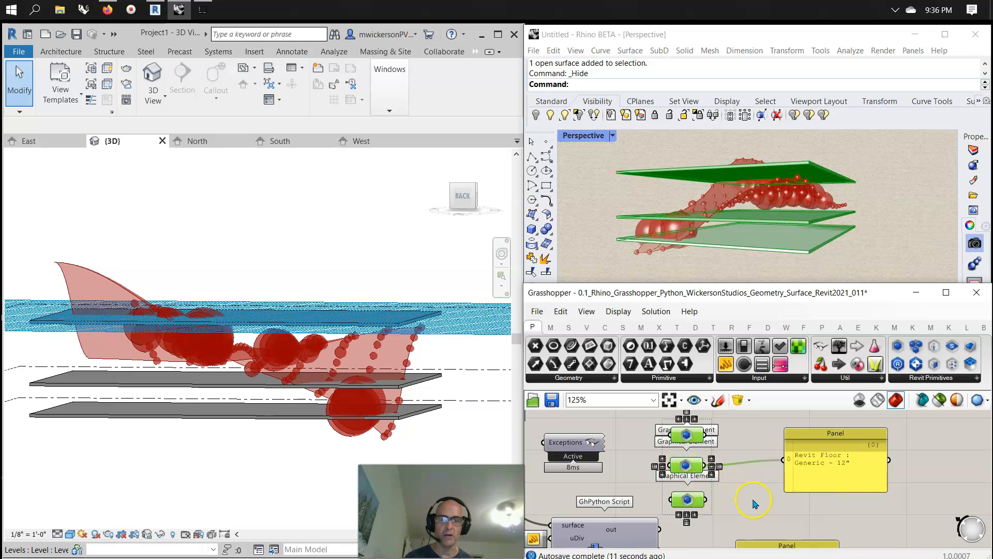
Step: Select the Surface parameter feeding the GhPython Script to identify the surface it references
scroll(754, 504, down, 3)
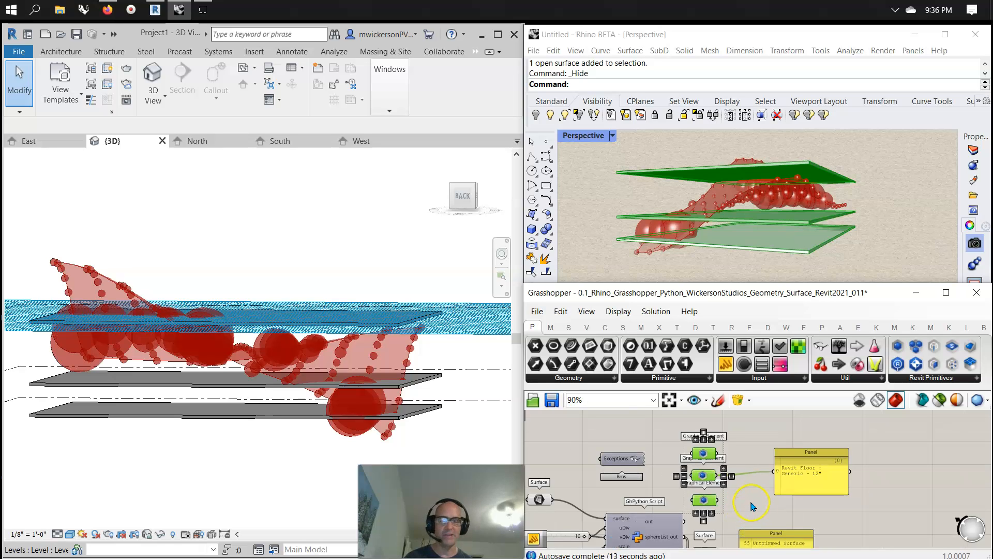
scroll(745, 505, down, 1)
mouse_move(745, 505)
right_down()
mouse_move(831, 472)
mouse_move(819, 457)
right_up()
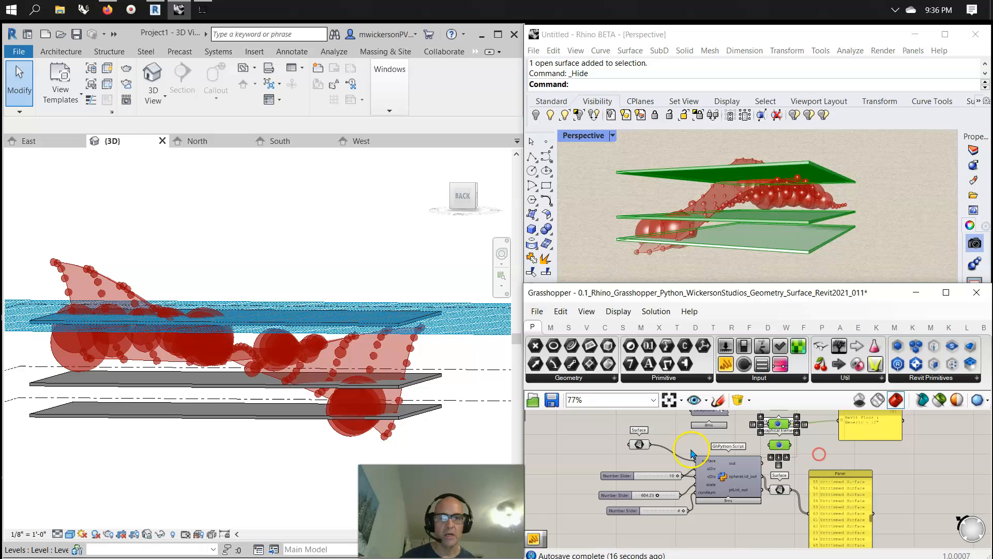
click(640, 444)
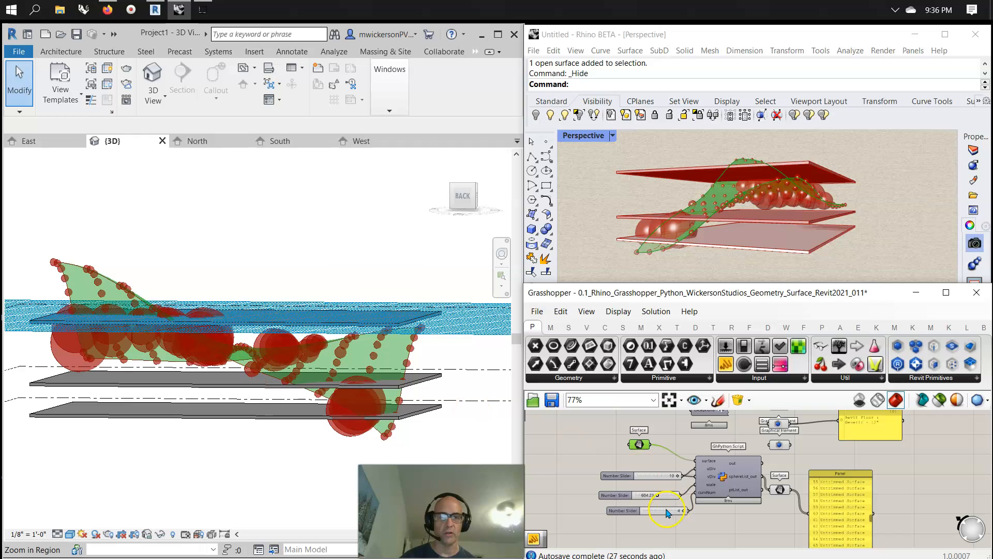
Step: Open the GhPython Script's code, review the sphere-generating loops, and close the editor
scroll(690, 491, up, 3)
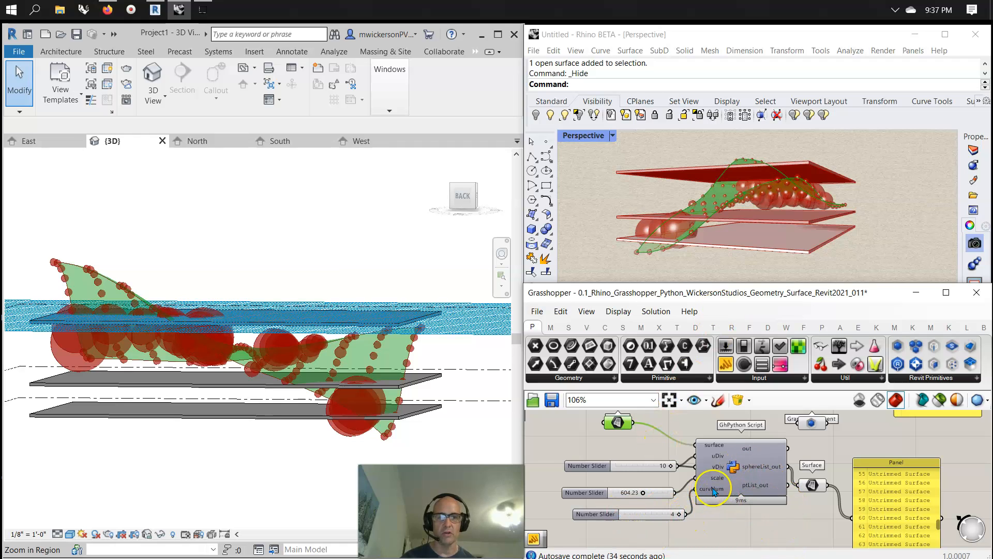
double_click(728, 465)
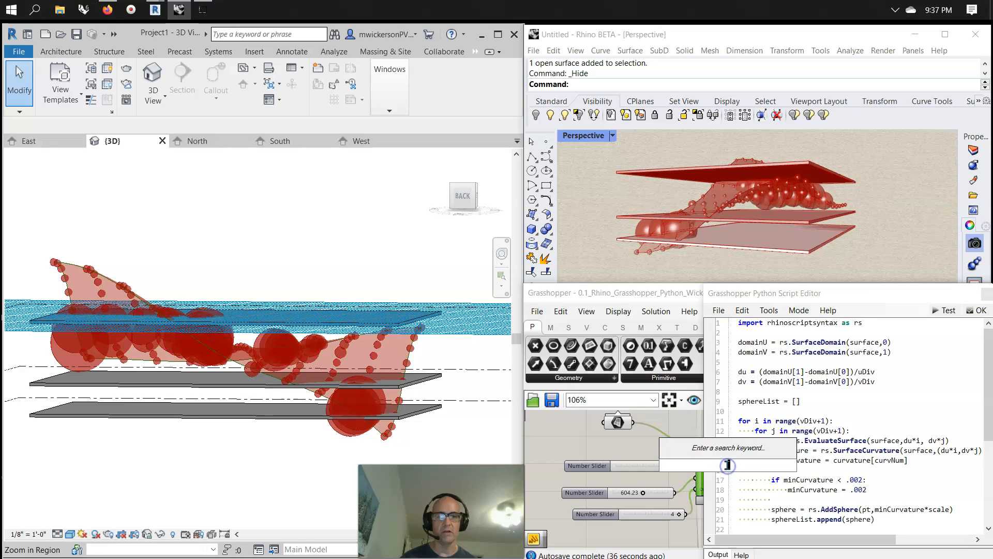
click(899, 489)
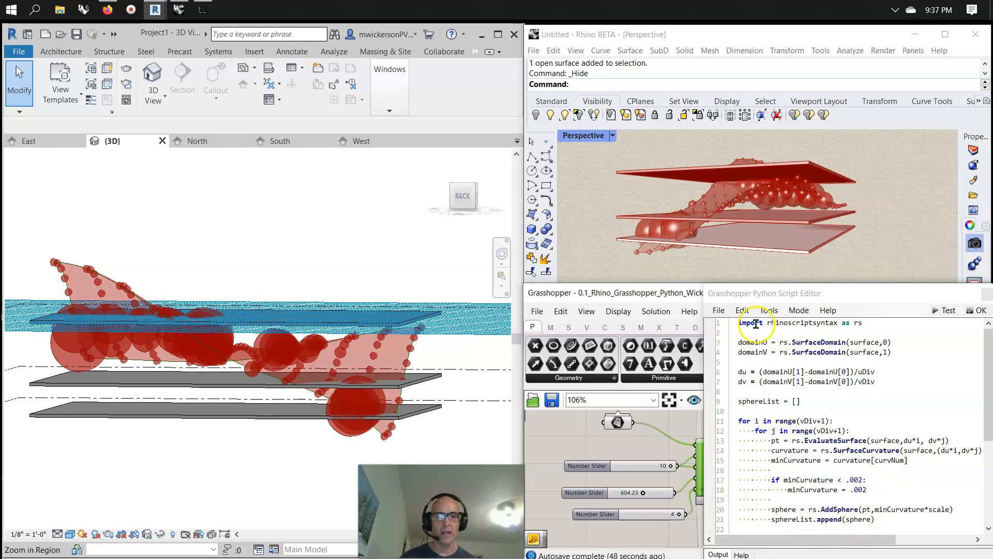
click(977, 311)
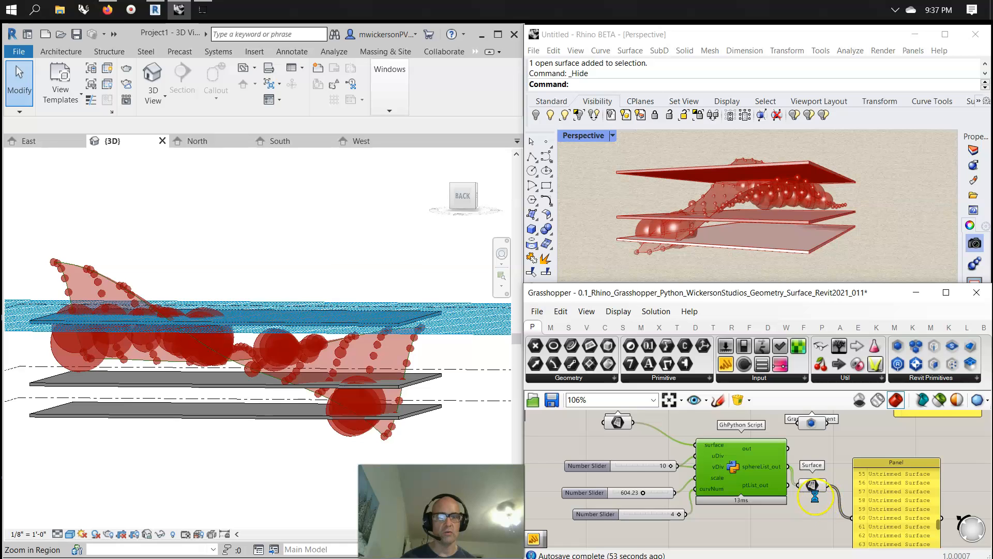
Step: Lower the curvNum number slider to 3 and then 2, and view the resized spheres in Rhino
scroll(816, 494, up, 1)
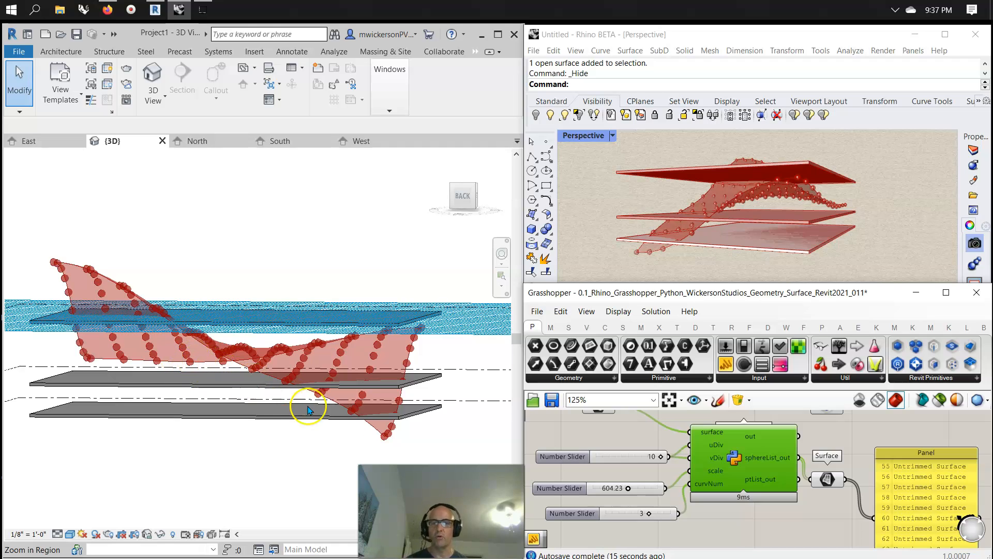
drag(649, 514, 647, 513)
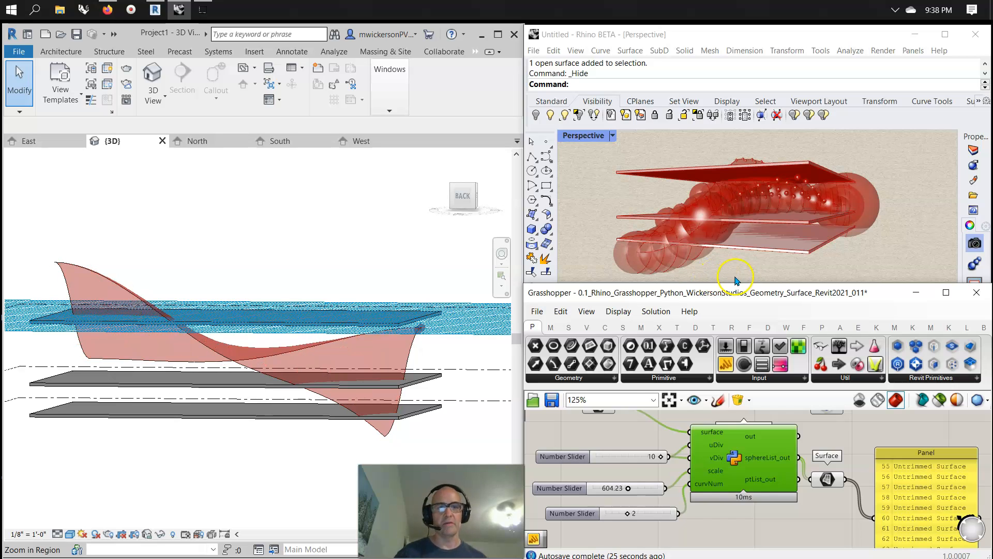
right_drag(747, 262, 705, 216)
Step: Show the hidden surface in Rhino, enlarge the visible viewport area, and turn on the surface's control points
click(549, 115)
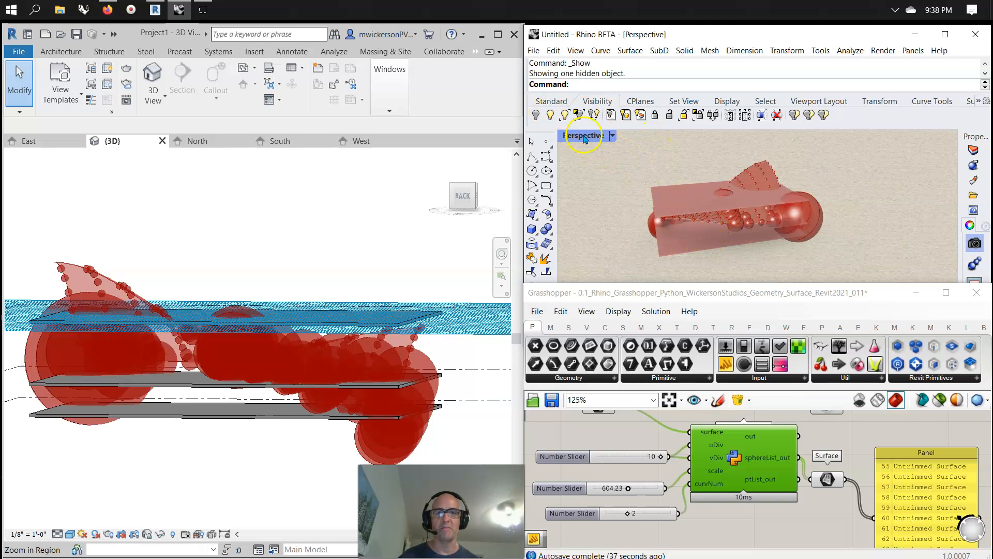
click(550, 118)
click(755, 181)
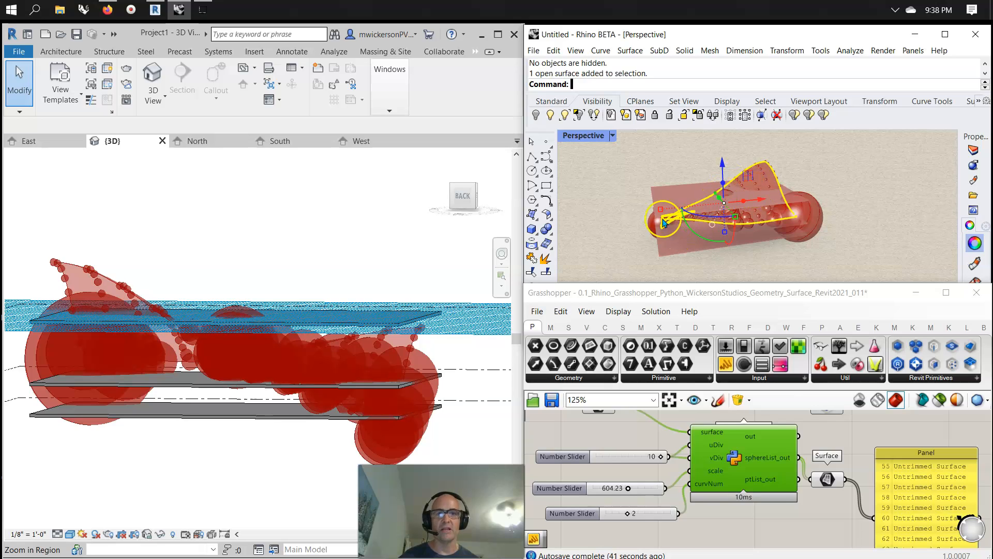
drag(590, 282, 614, 317)
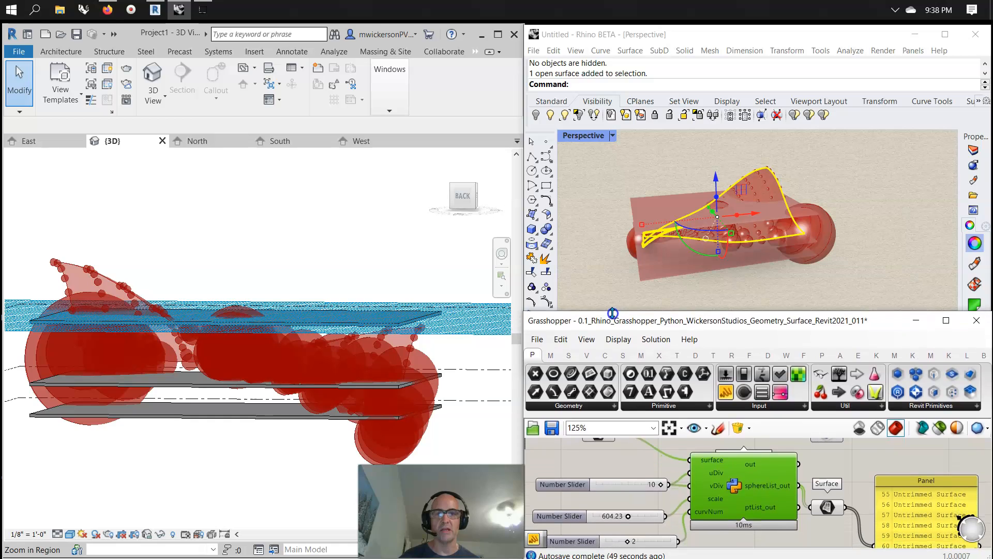
click(547, 302)
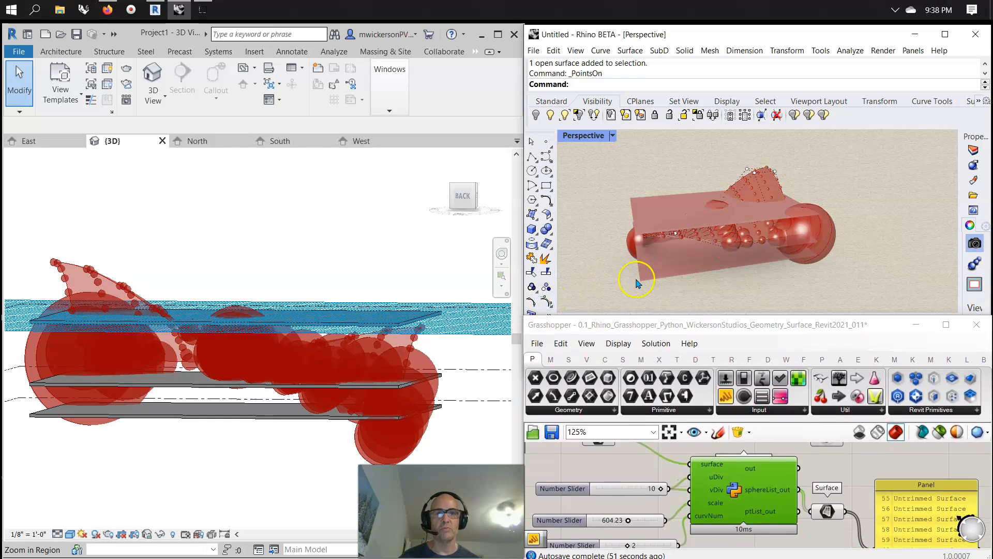
Step: Select the four control points at the surface's raised end, move them down vertically, and raise them back above the top floor
drag(732, 151, 815, 183)
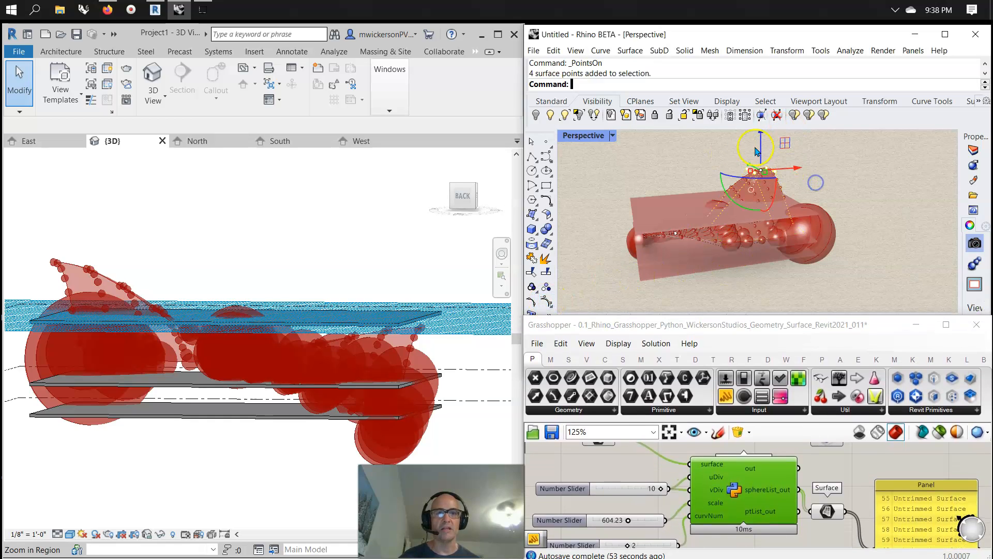
drag(762, 136, 815, 217)
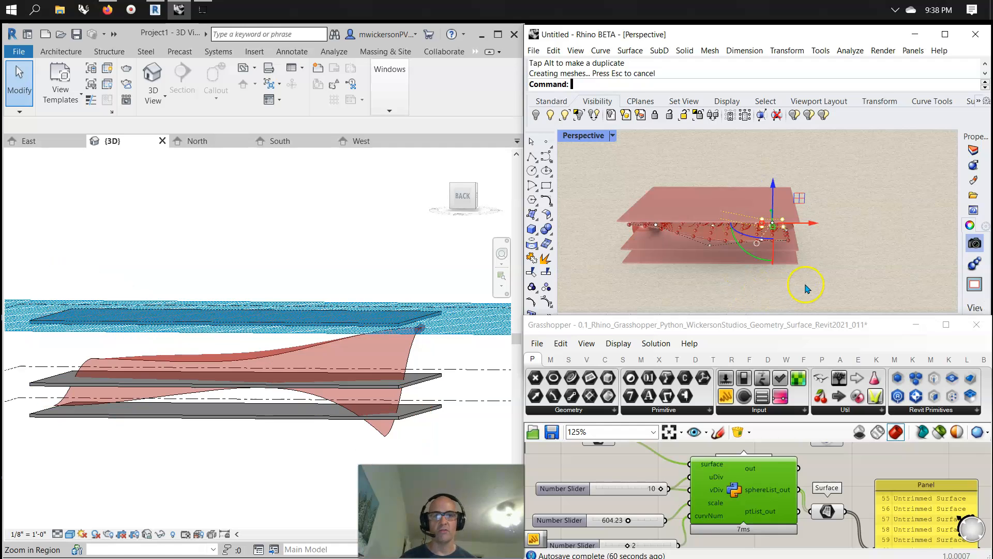
right_drag(746, 276, 797, 199)
drag(797, 199, 785, 140)
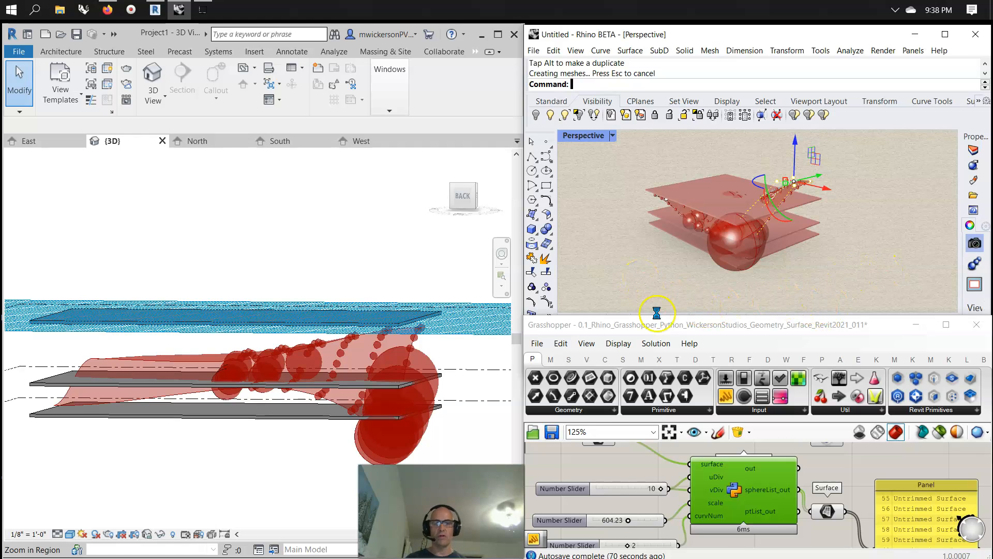
Step: Open the GhPython Script's code and add an empty list "pts = []" below sphereList, followed by a blank line
click(734, 490)
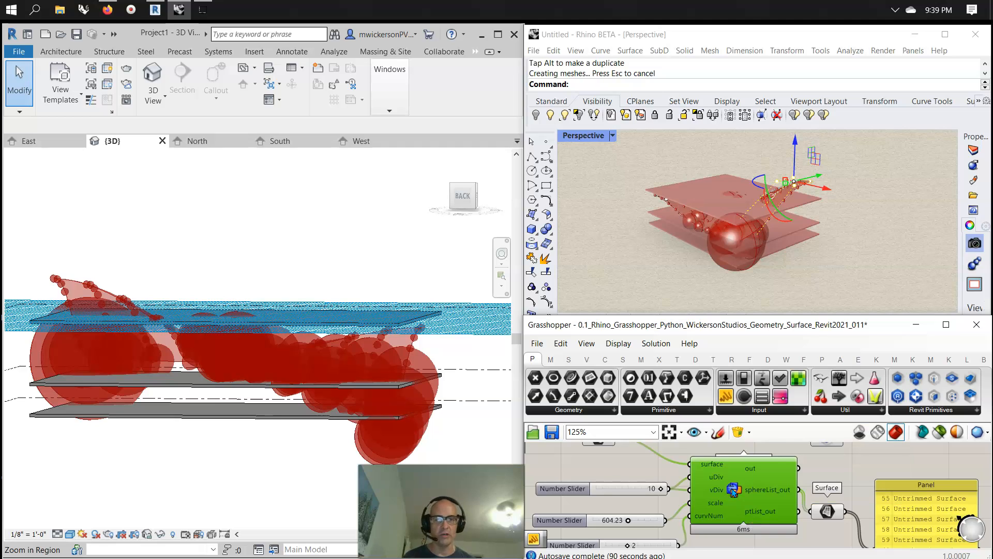
double_click(733, 491)
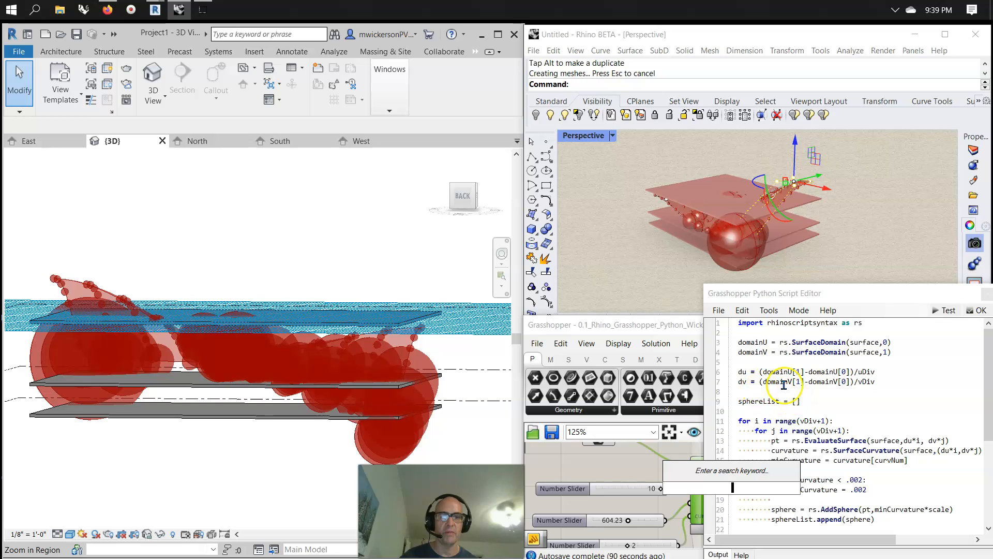
scroll(801, 406, down, 2)
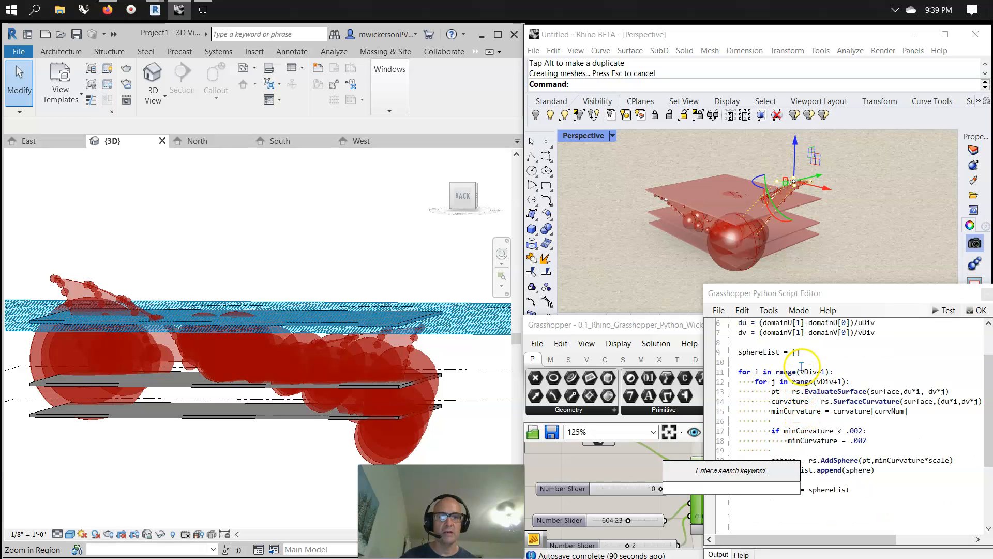
click(743, 362)
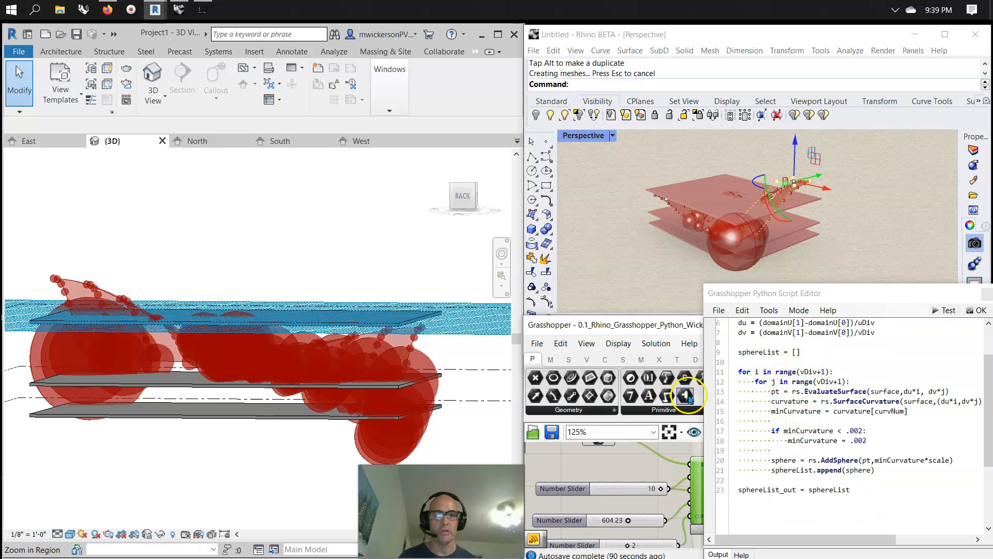
click(738, 361)
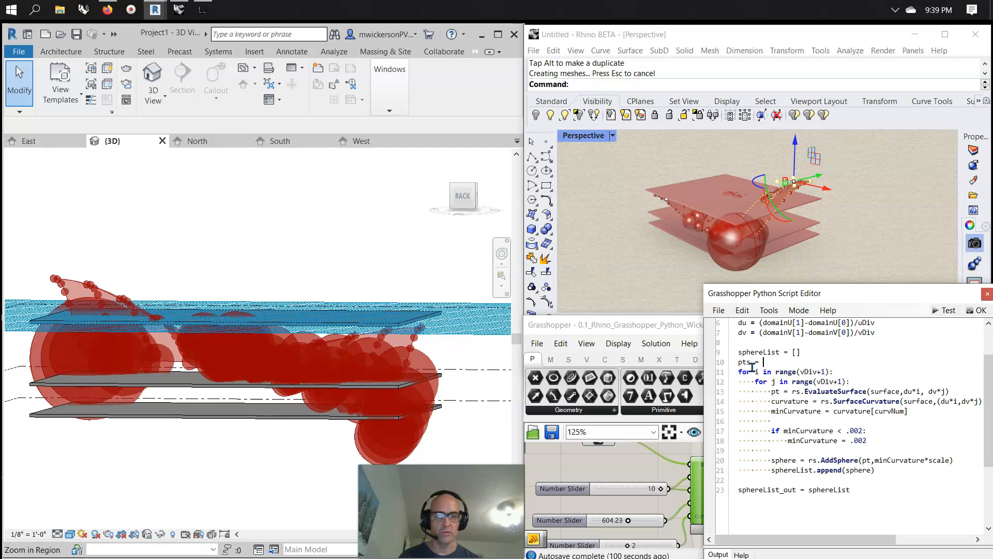
key(Return)
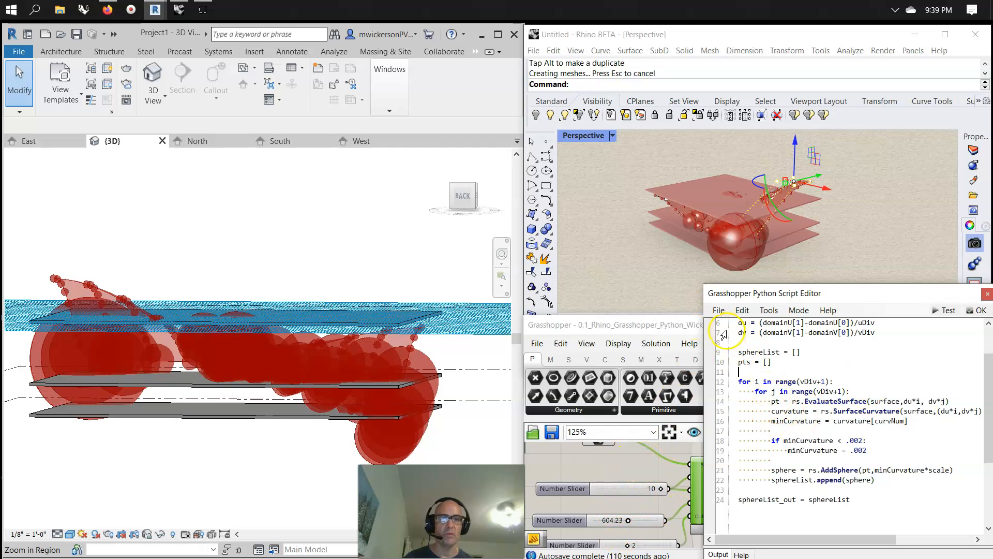
scroll(670, 516, down, 1)
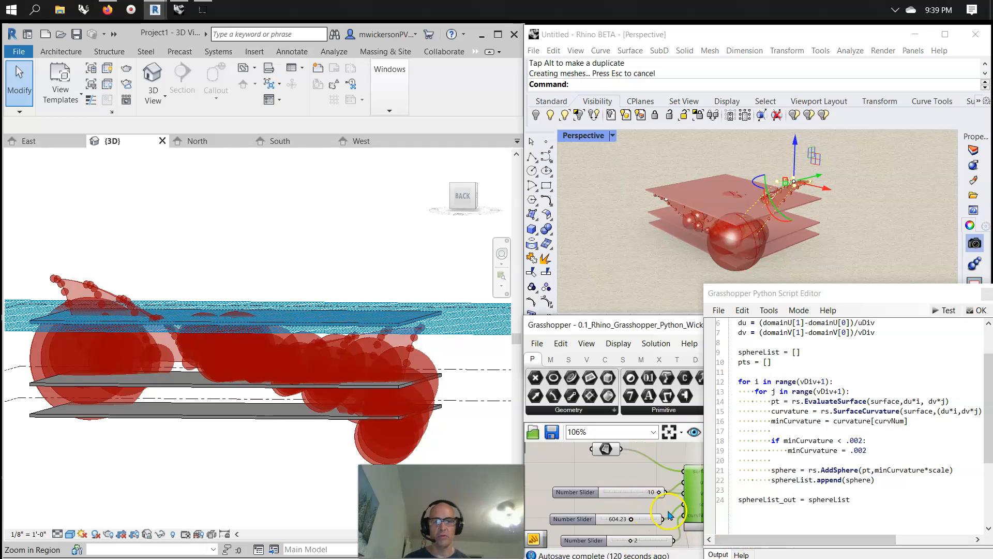
Step: Confirm the edited Python script and bring the GhPython component with its sliders and Panel into view
right_drag(671, 516, 599, 483)
click(977, 310)
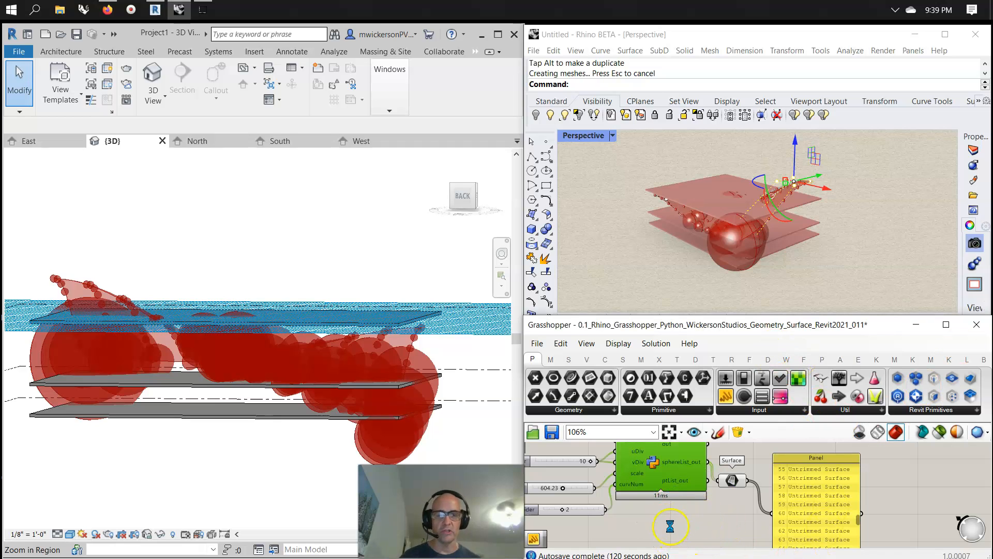
scroll(669, 522, down, 1)
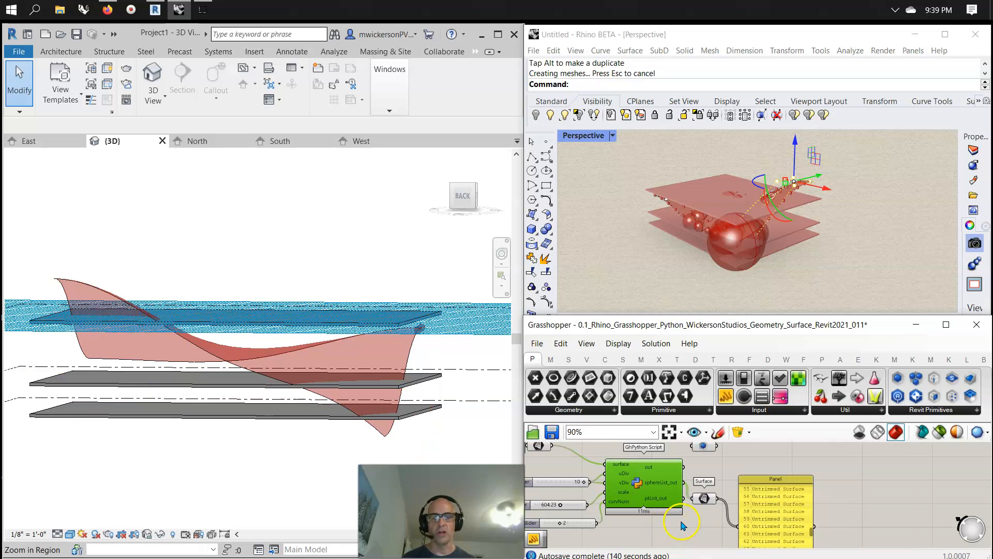
right_drag(683, 529, 761, 539)
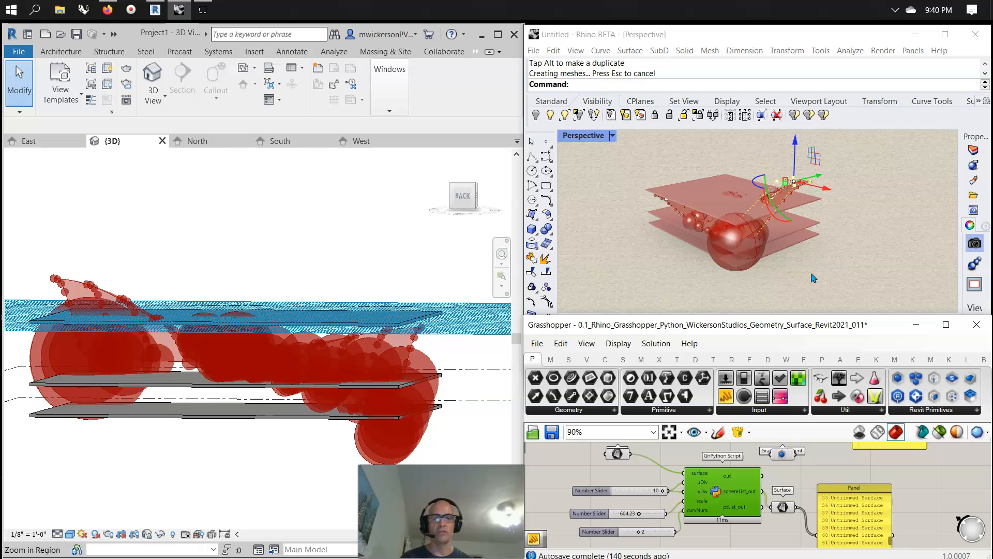
Step: View the spheres and floors from another side in Rhino, and show Grasshopper's Revit parameter types and Revit components
right_drag(834, 288, 717, 277)
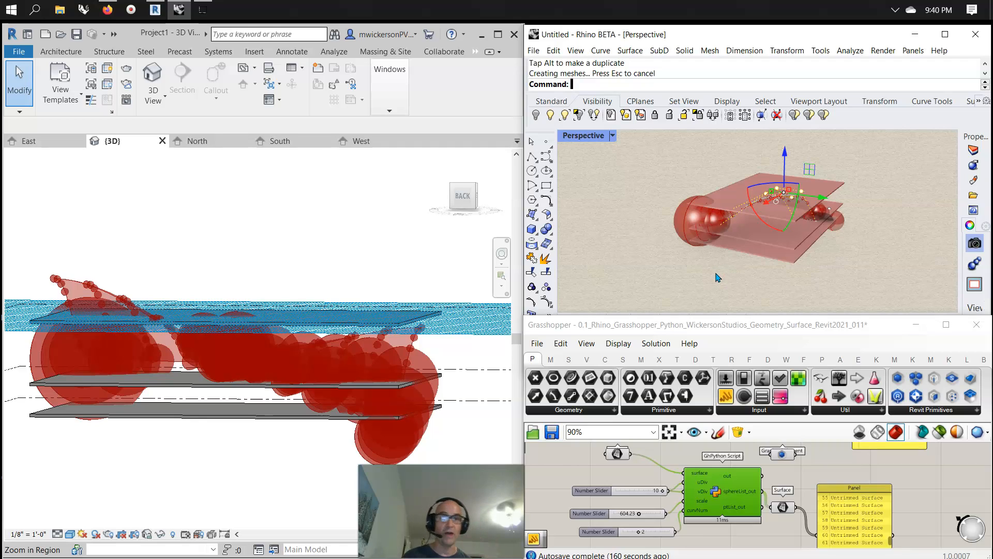
click(921, 408)
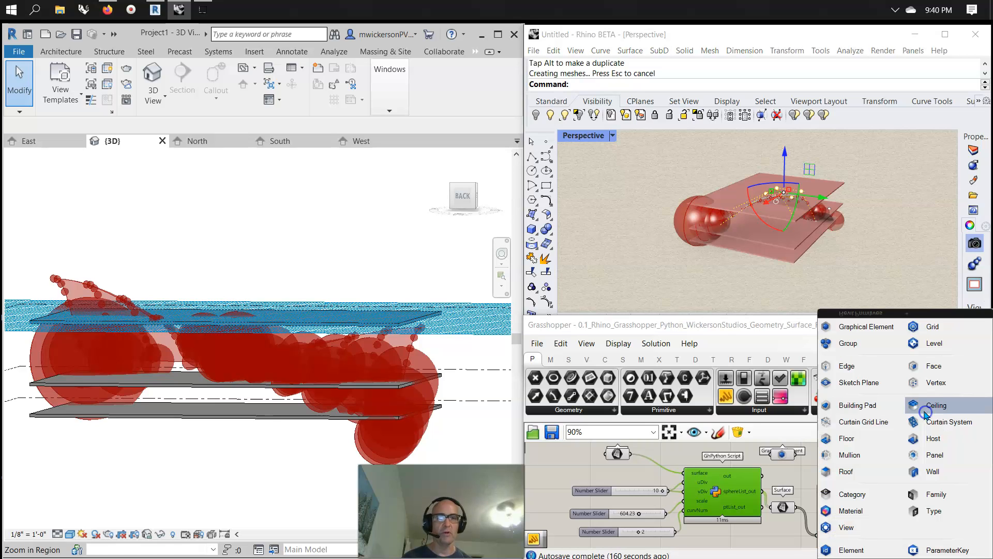
click(739, 359)
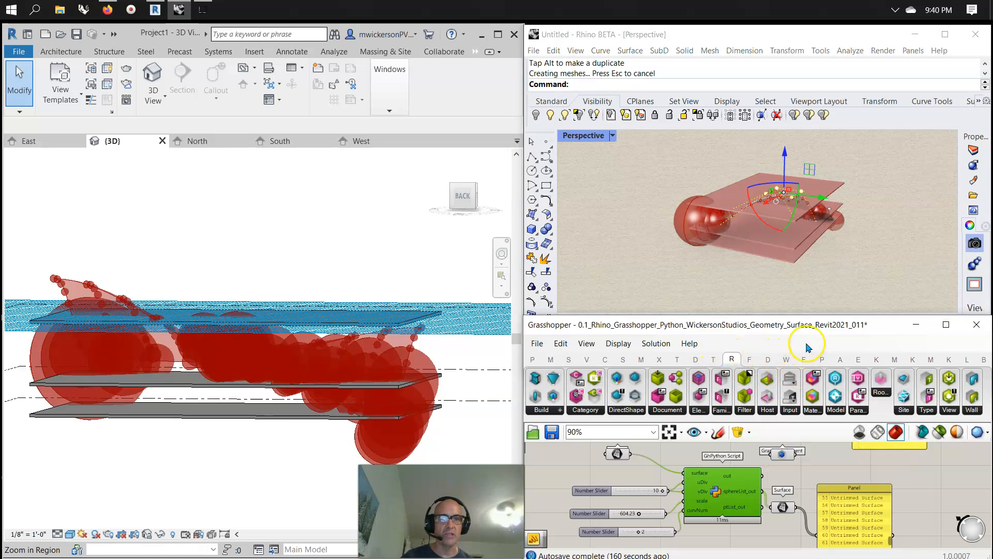
Step: Widen the Revit window to examine the GeomGym add-in's IFC tools, and restore the split-screen width
click(380, 77)
drag(524, 84, 843, 83)
click(599, 52)
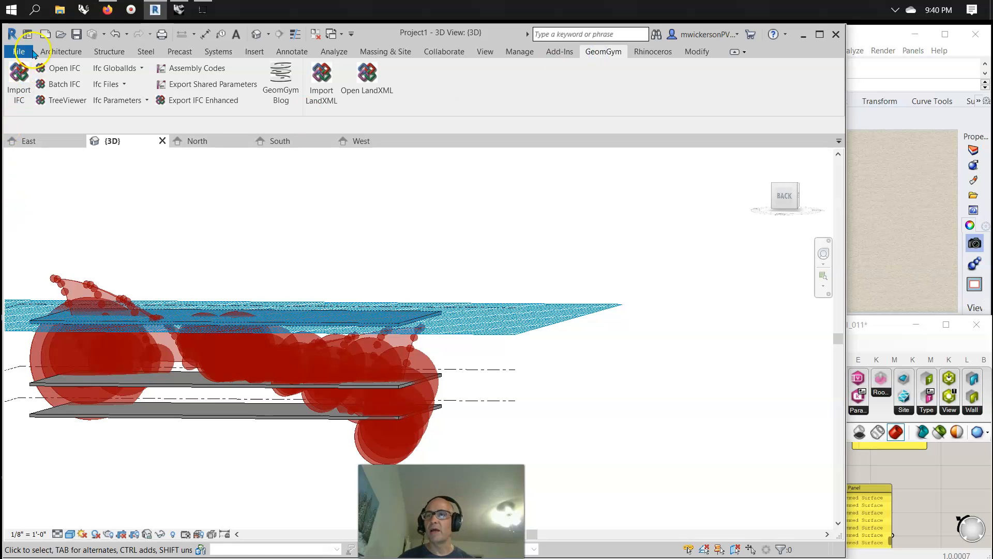
click(57, 70)
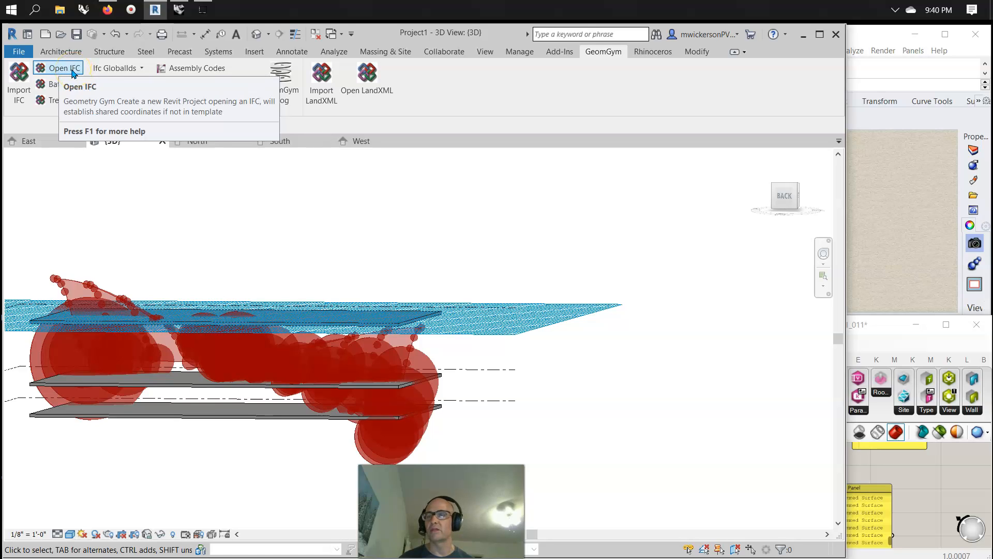
click(71, 123)
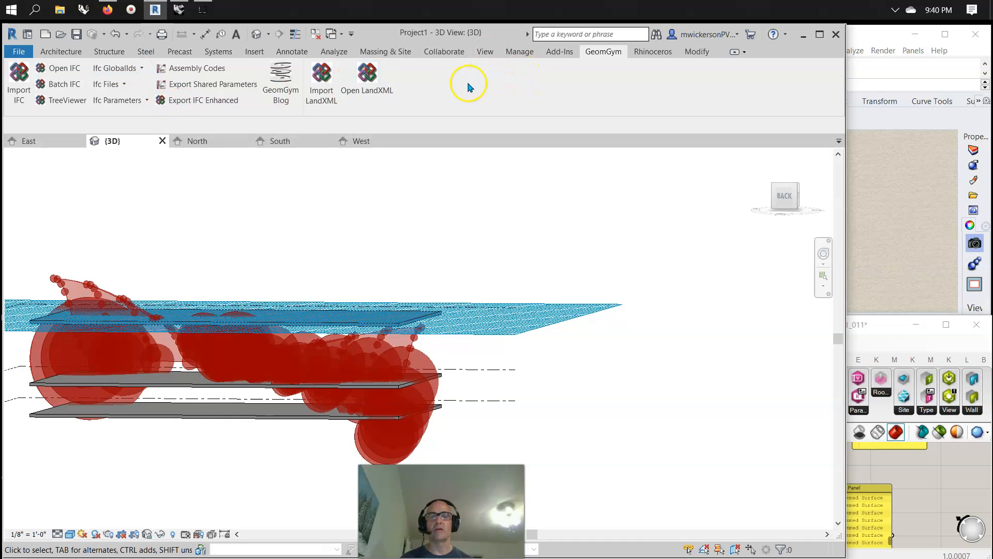
click(597, 50)
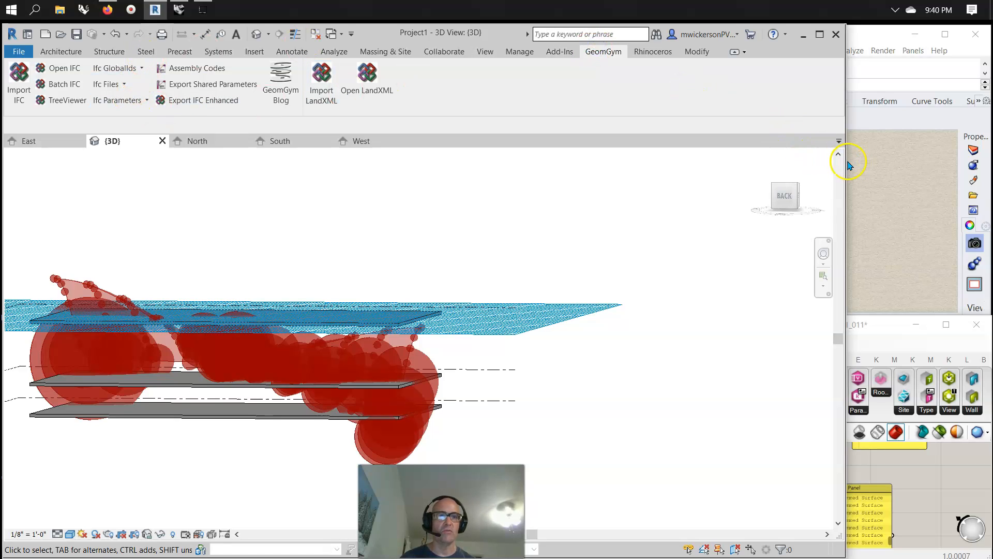
drag(845, 165, 521, 170)
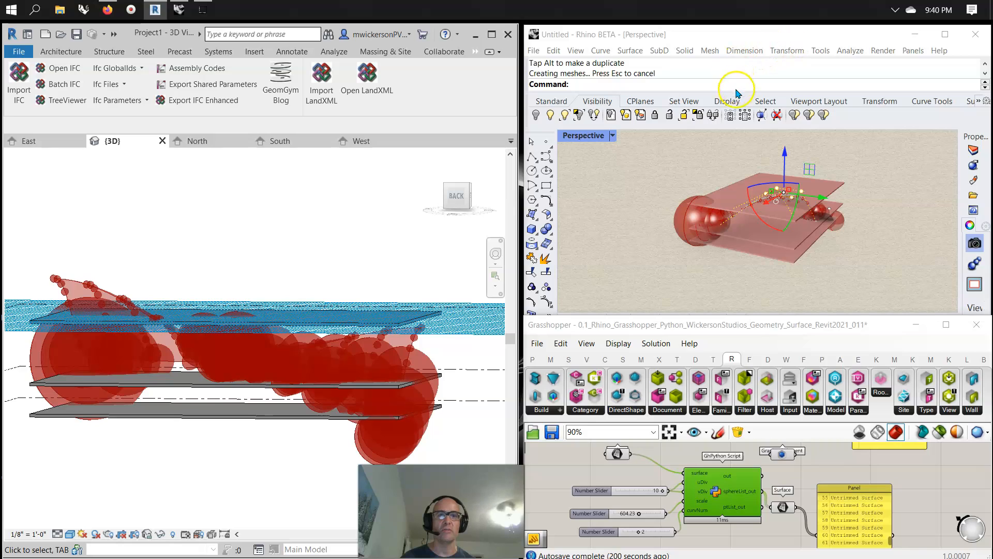
Step: Examine the spheres and floors in Revit's 3D view and in the North, South and West elevations
click(781, 315)
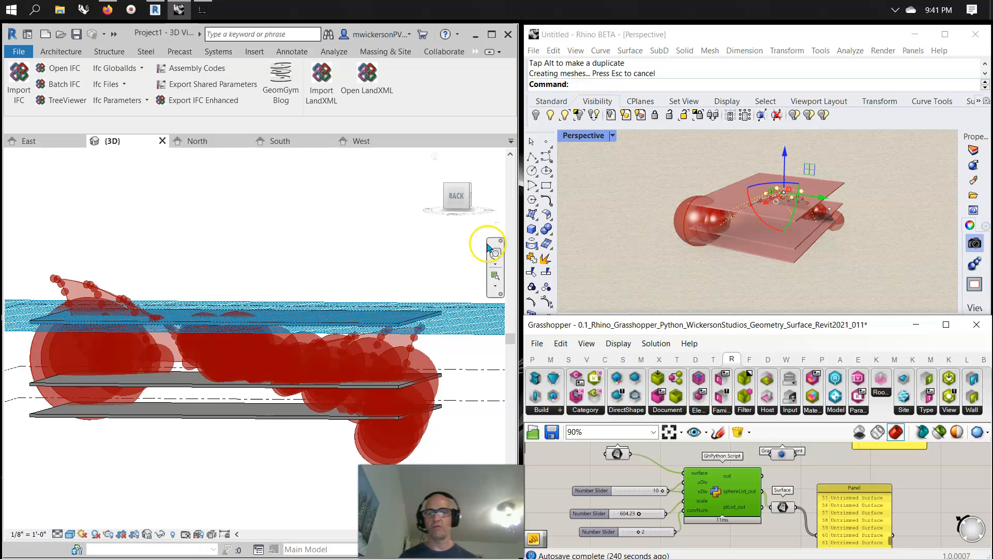
shift+middle_drag(406, 259, 319, 275)
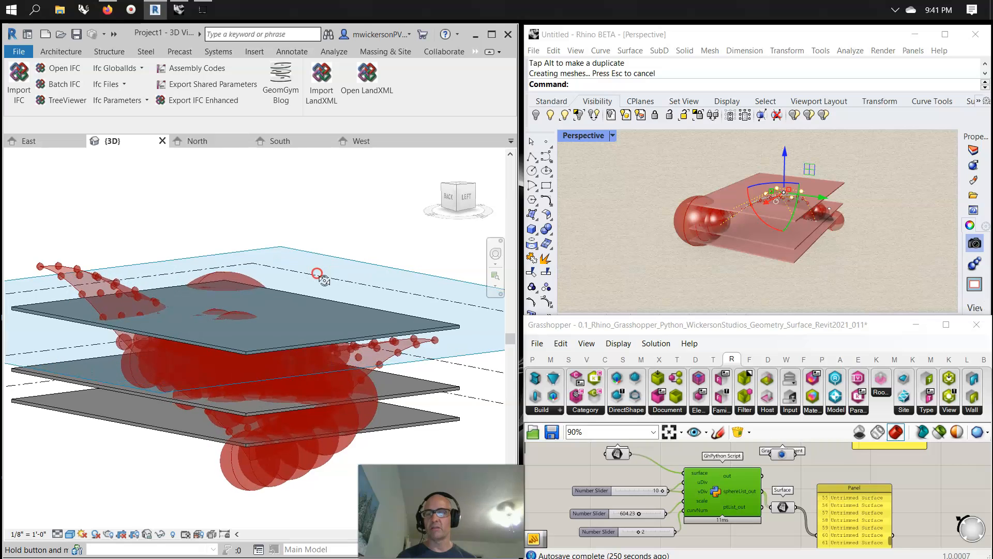
click(216, 144)
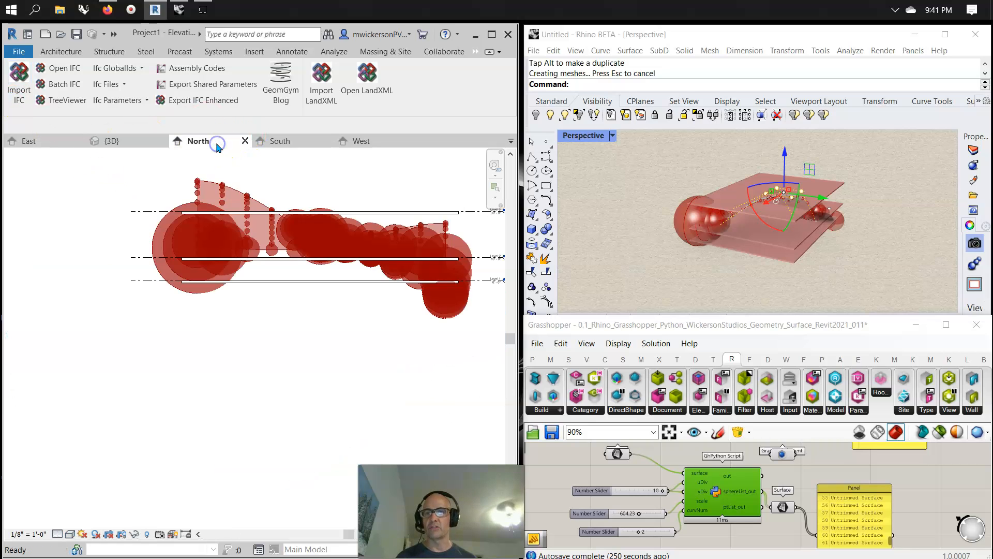
click(304, 142)
click(368, 140)
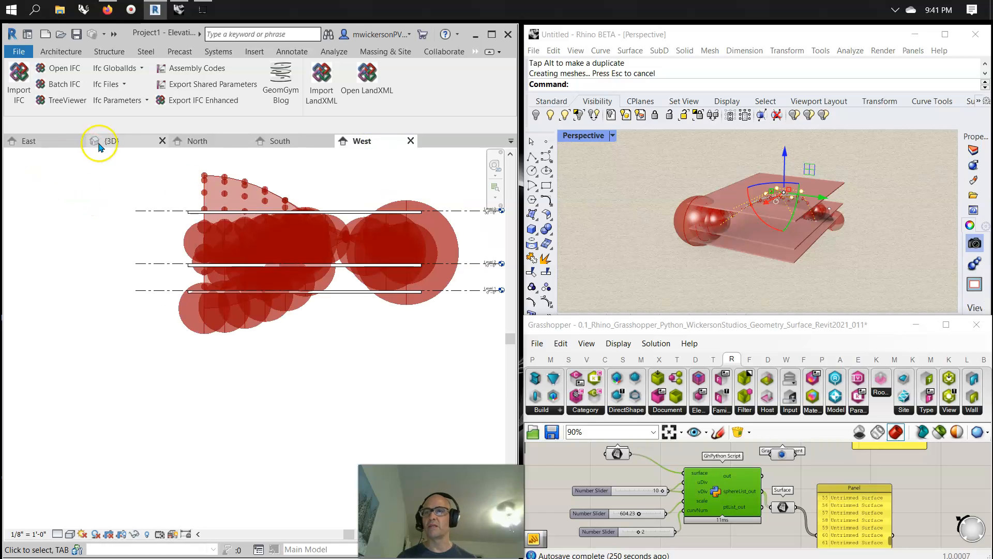
scroll(372, 370, down, 1)
middle_drag(392, 339, 370, 381)
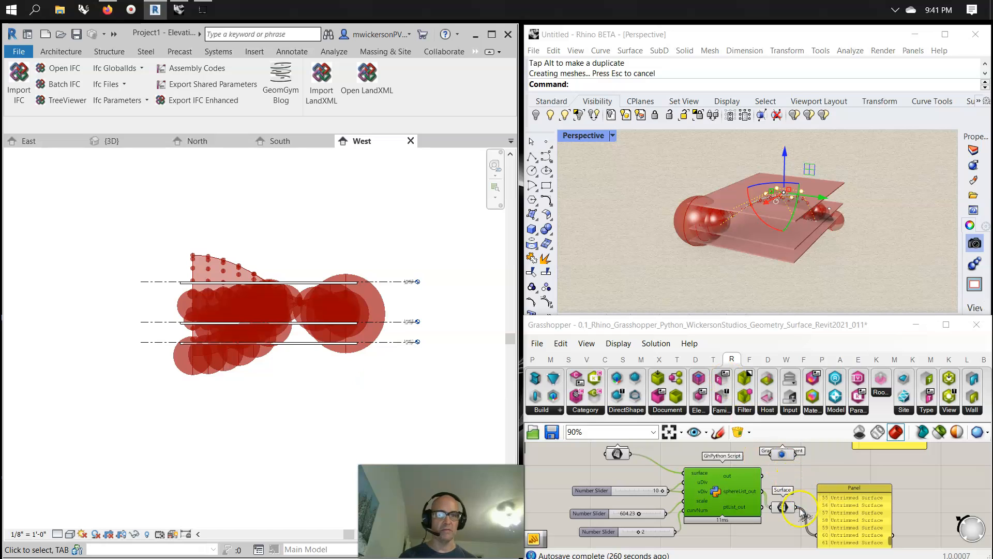
Step: Bake the Surface parameter's spheres into Rhino on the Default layer and inspect them in the Perspective view
right_click(784, 509)
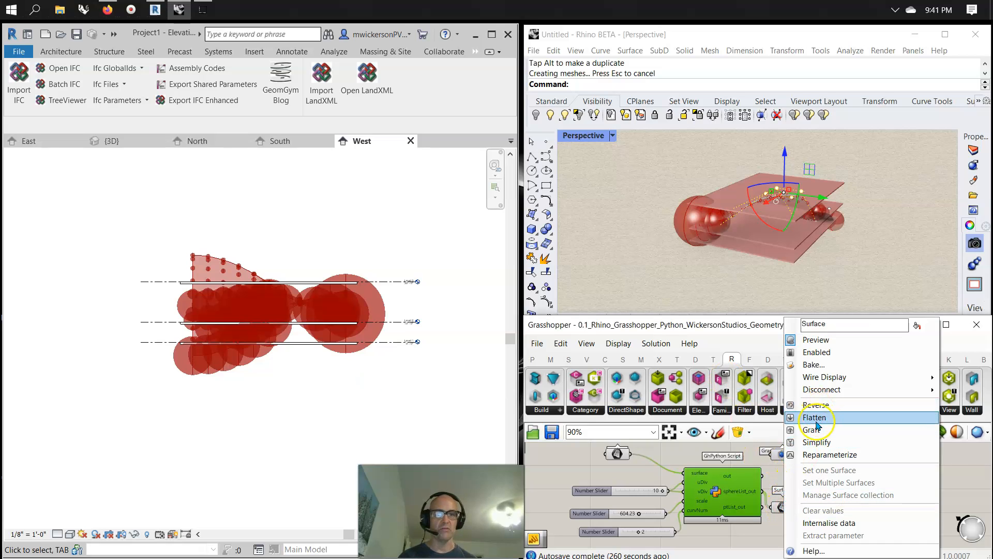
click(823, 372)
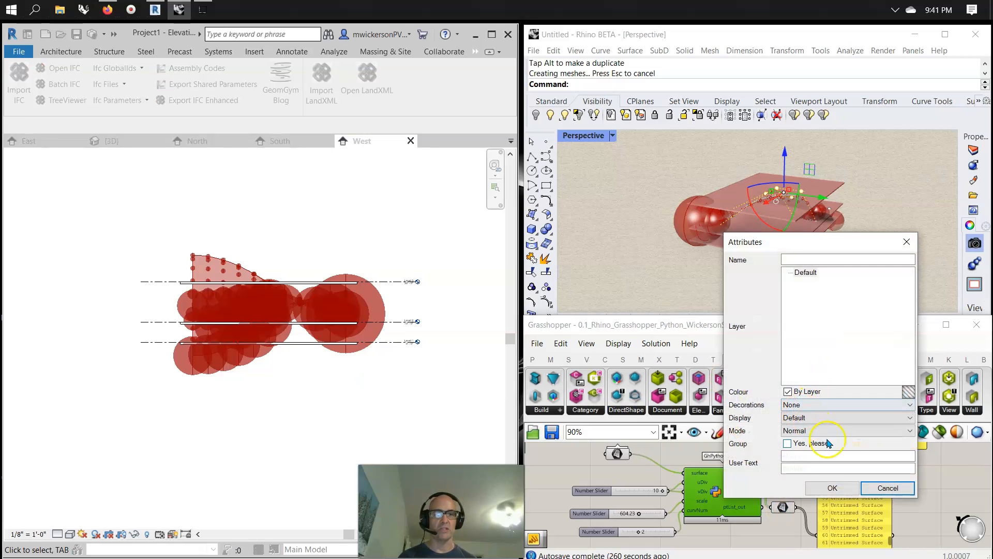
click(832, 487)
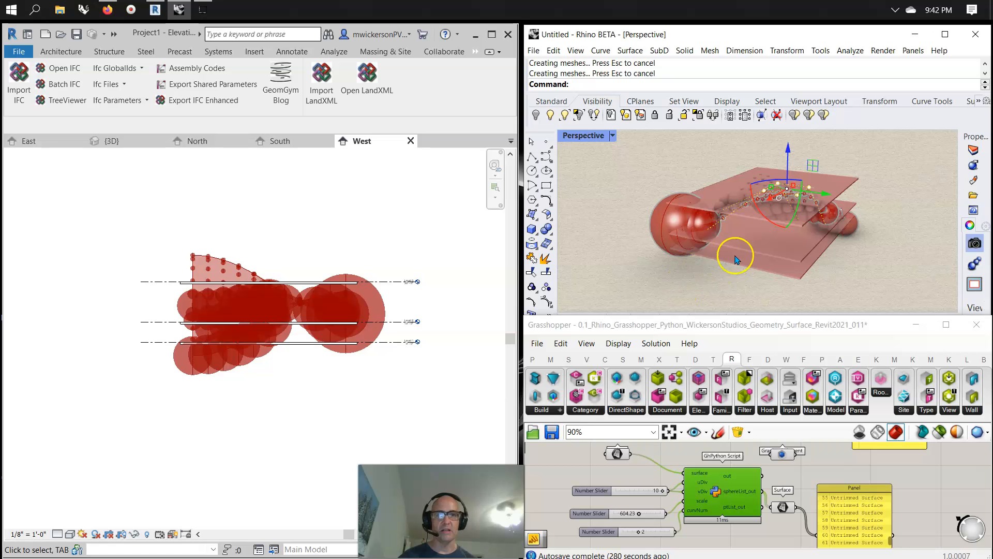
right_drag(788, 217, 667, 246)
Step: Limit the Grasshopper preview to selected objects, select the Surface parameter to view its spheres, and show all previews again
click(944, 476)
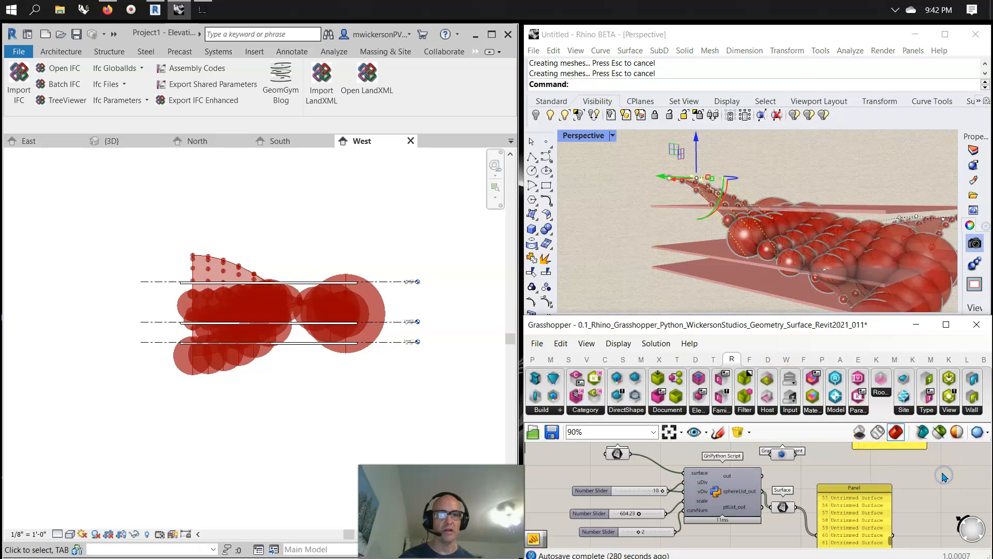
click(939, 431)
right_drag(599, 244, 940, 224)
click(783, 499)
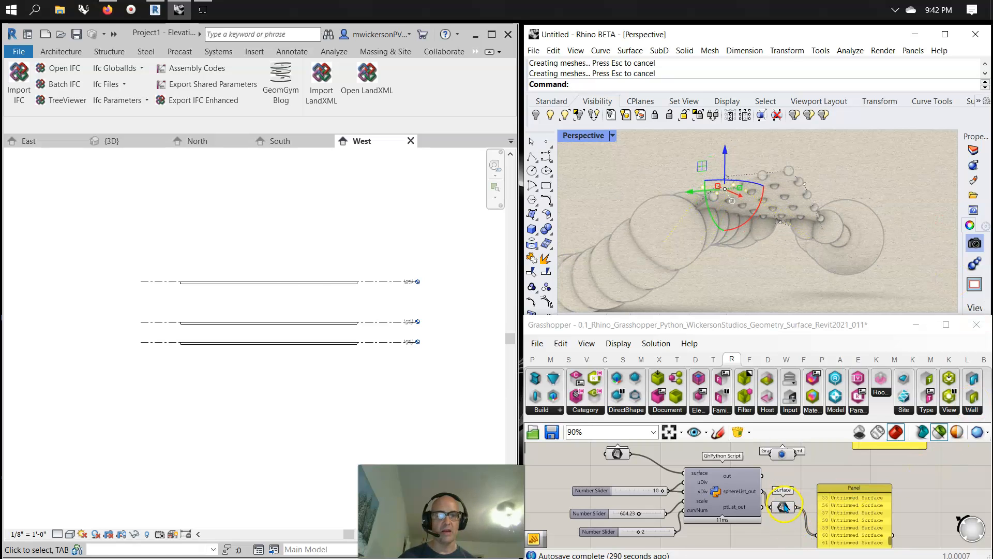
right_drag(779, 276, 808, 290)
scroll(791, 489, down, 4)
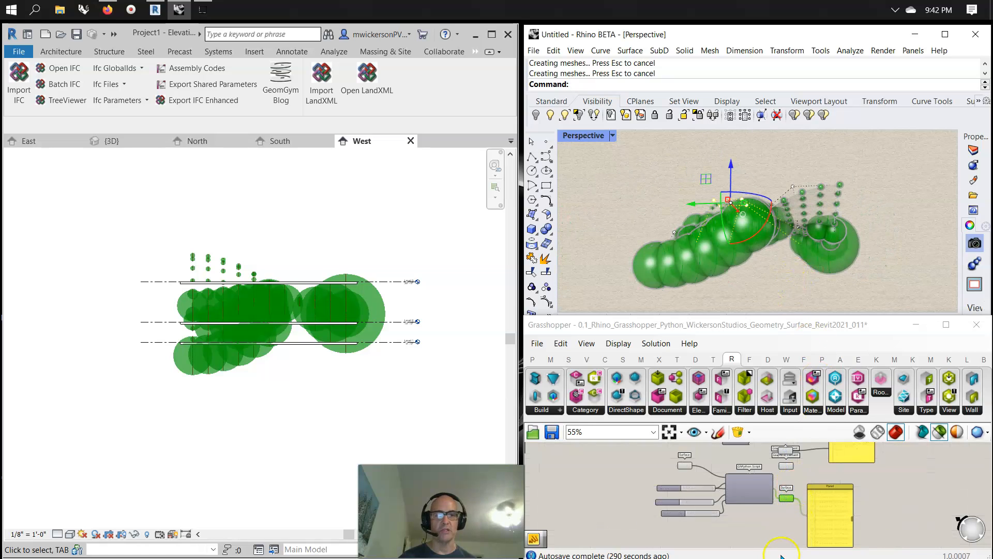
click(940, 433)
right_drag(797, 267, 600, 288)
Step: Set Grasshopper's document preview colour for selected geometry to light blue, R 23, G 222, B 255
click(536, 346)
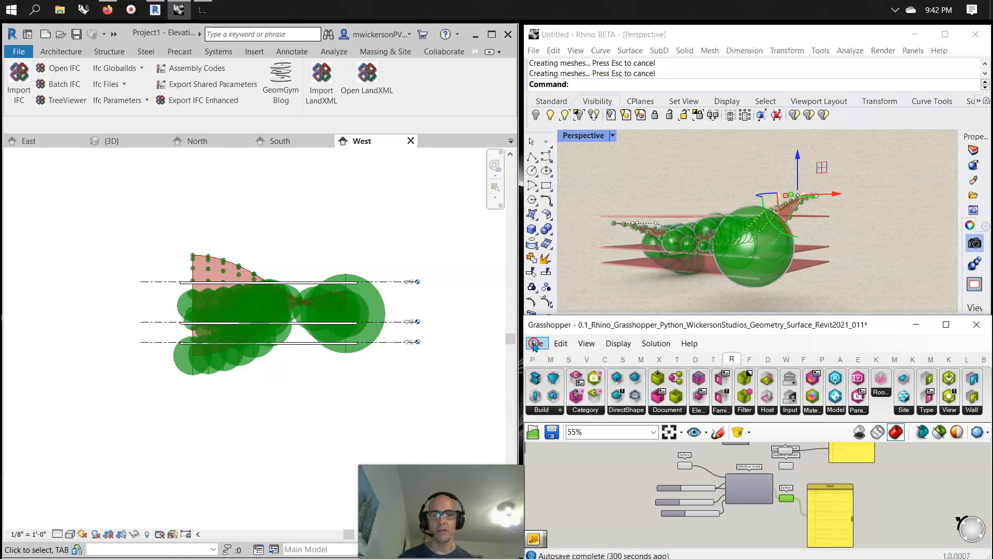
click(535, 345)
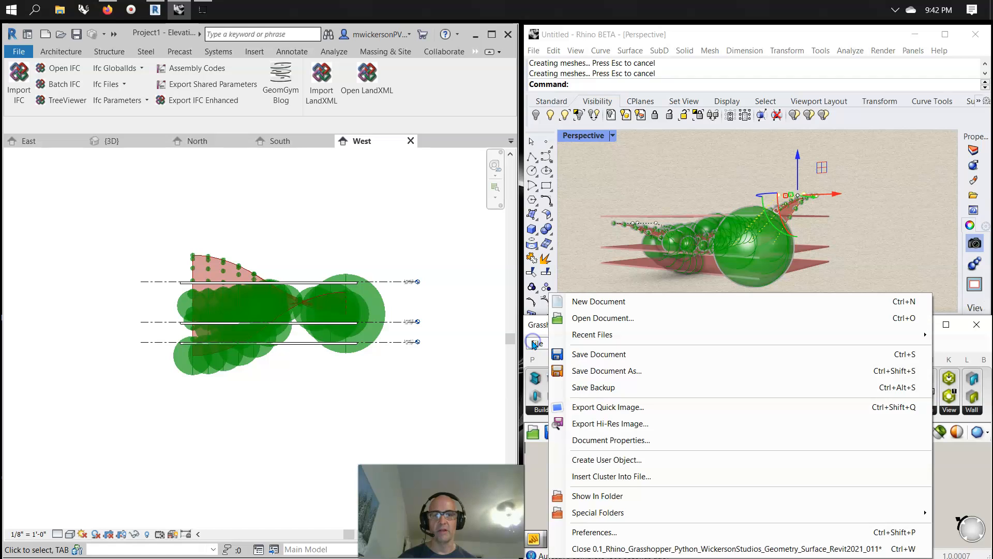
click(596, 532)
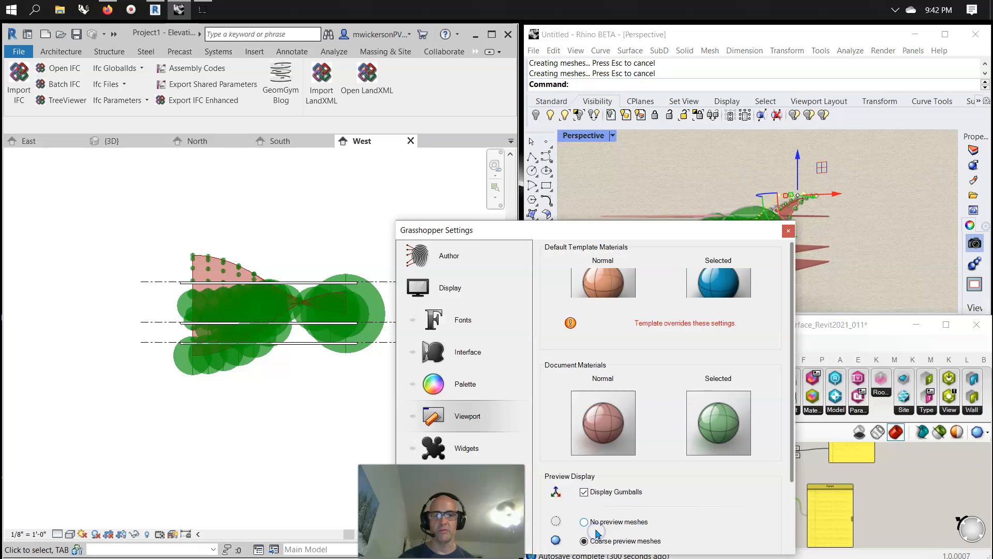
click(721, 429)
drag(814, 481, 832, 447)
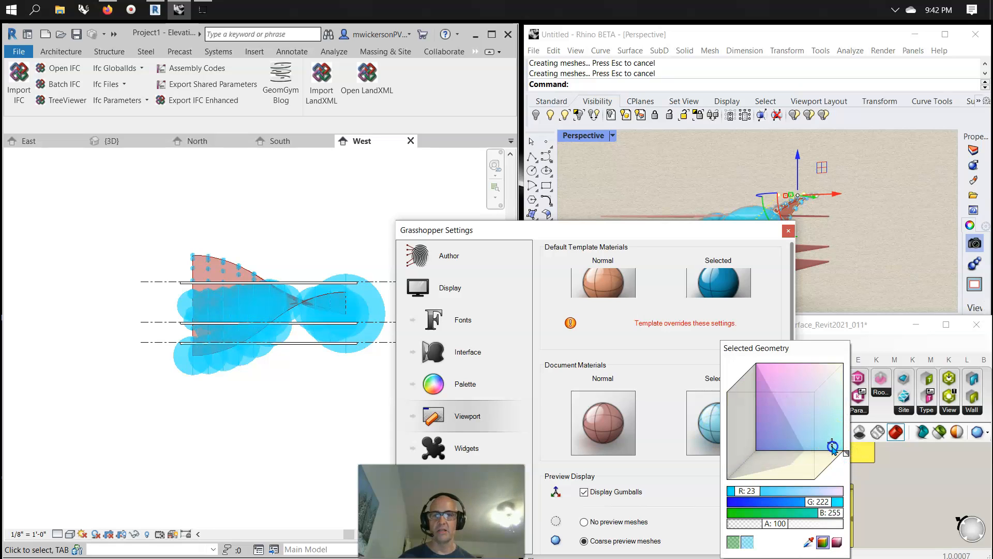
Step: Set the document preview colour for unselected geometry to orange, R 255, G 98, B 0, and close the settings
click(594, 426)
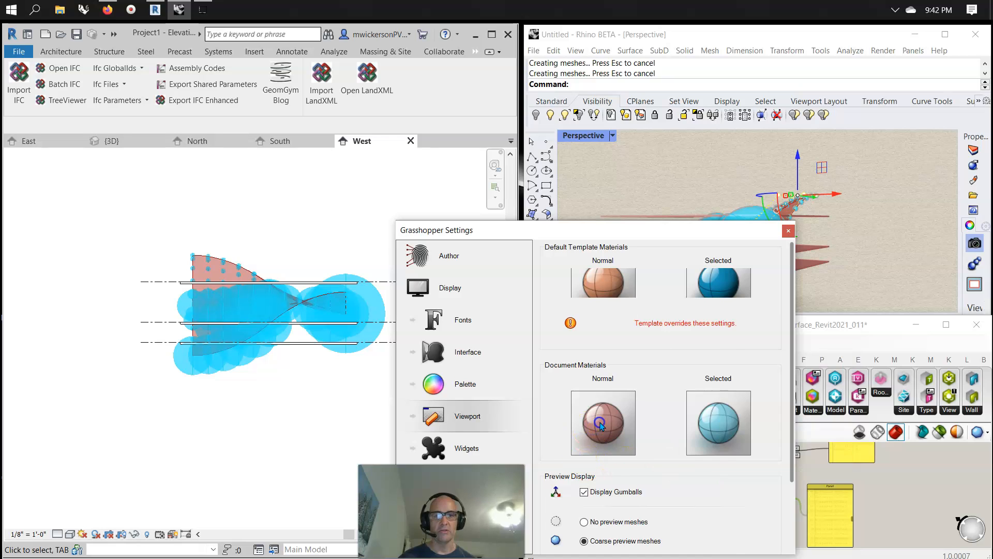
click(600, 423)
mouse_move(643, 406)
mouse_down()
mouse_move(630, 396)
mouse_move(657, 403)
mouse_move(647, 400)
mouse_move(649, 409)
mouse_up()
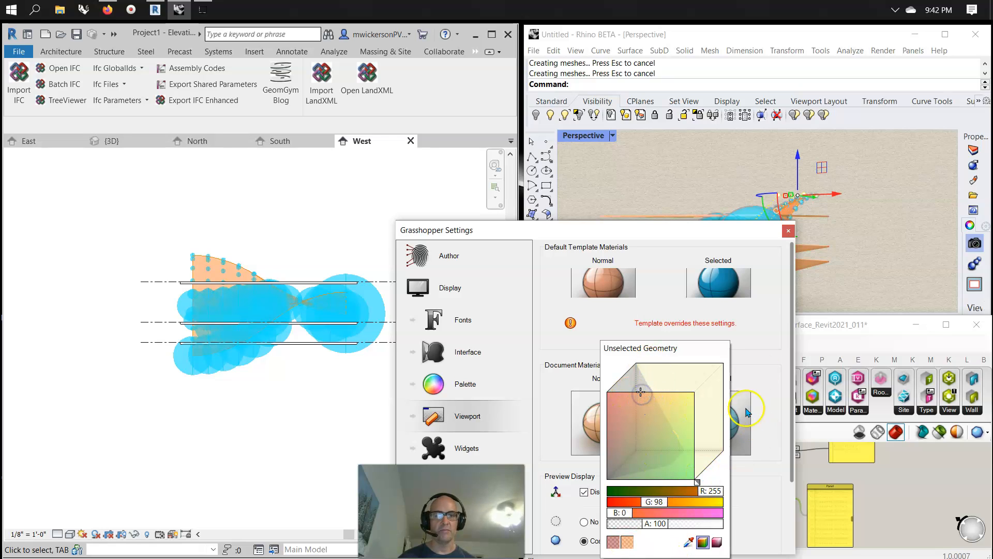
click(789, 231)
right_drag(663, 309, 790, 296)
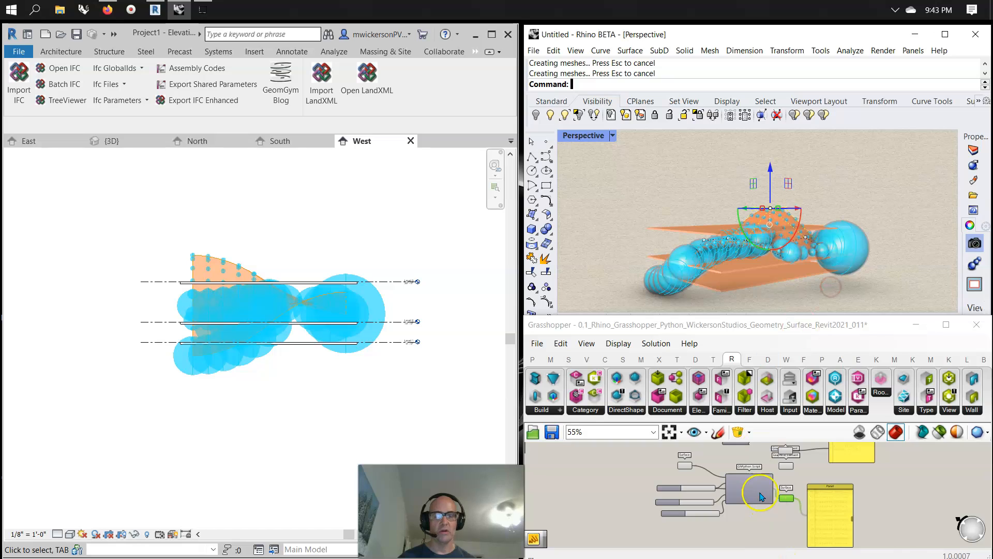
Step: Take a closer look at the Python component in Grasshopper and the recoloured preview in Revit's West elevation
scroll(748, 499, up, 3)
scroll(748, 498, up, 1)
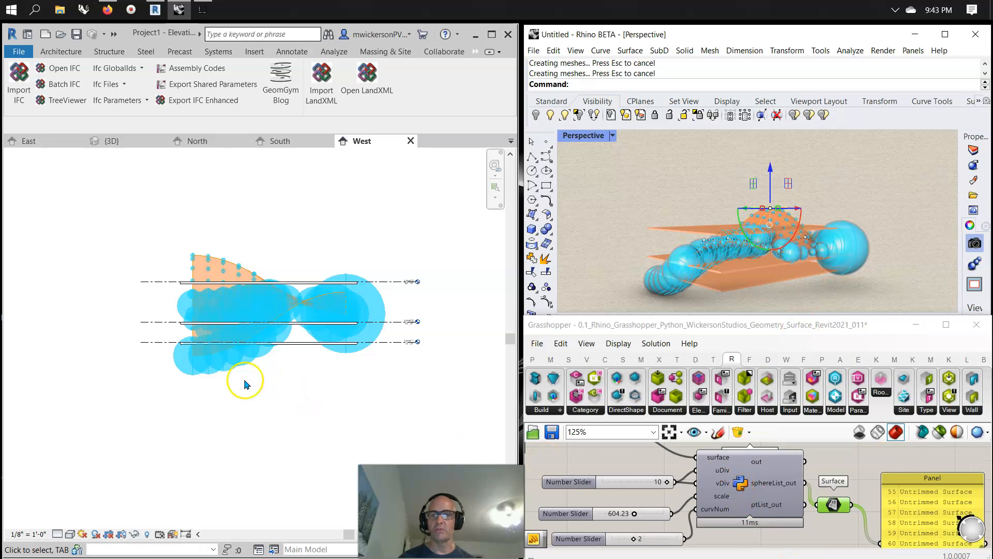
scroll(300, 375, up, 1)
click(285, 400)
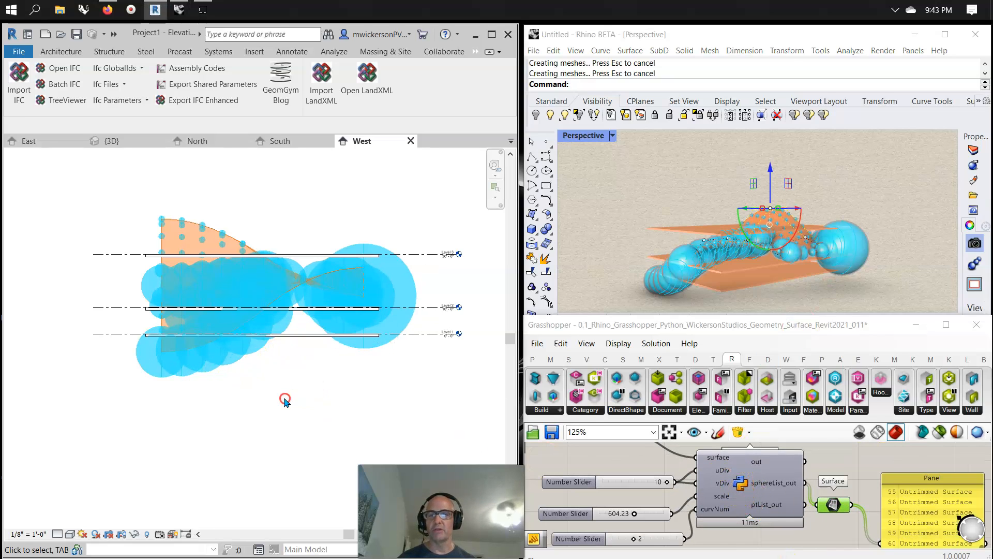
right_click(285, 399)
click(281, 432)
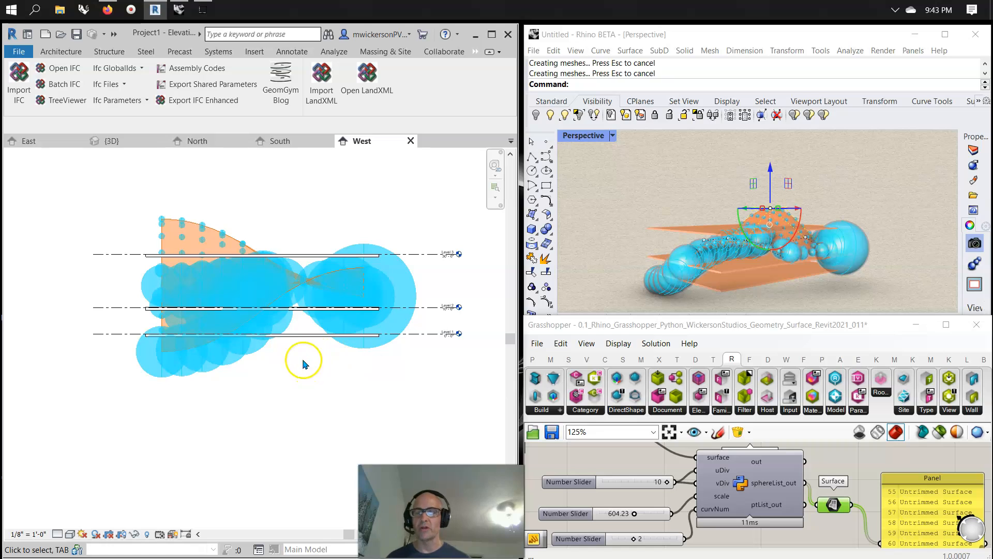
scroll(336, 292, up, 1)
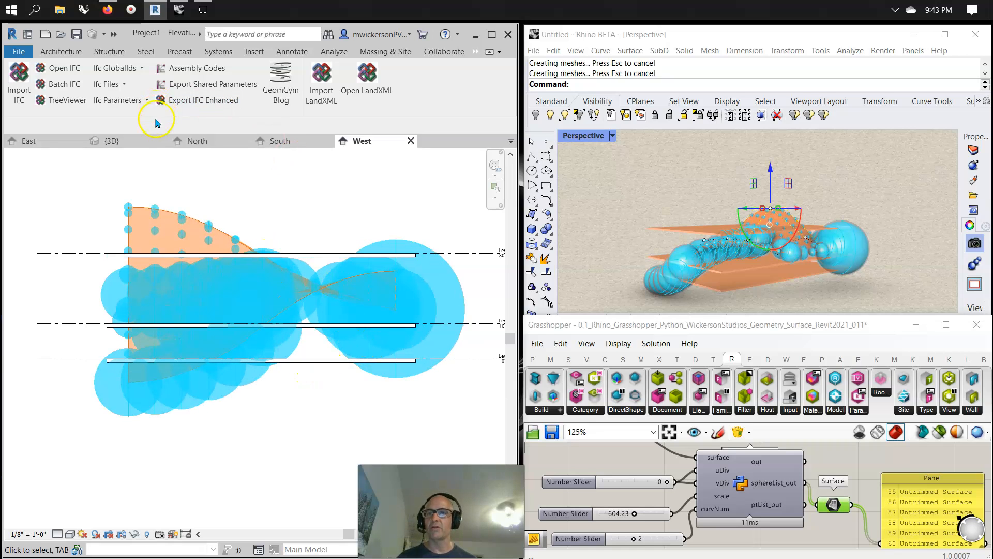
Step: Update Revit's 3D view to the new preview colours and bring up the architecture modelling tools
click(118, 140)
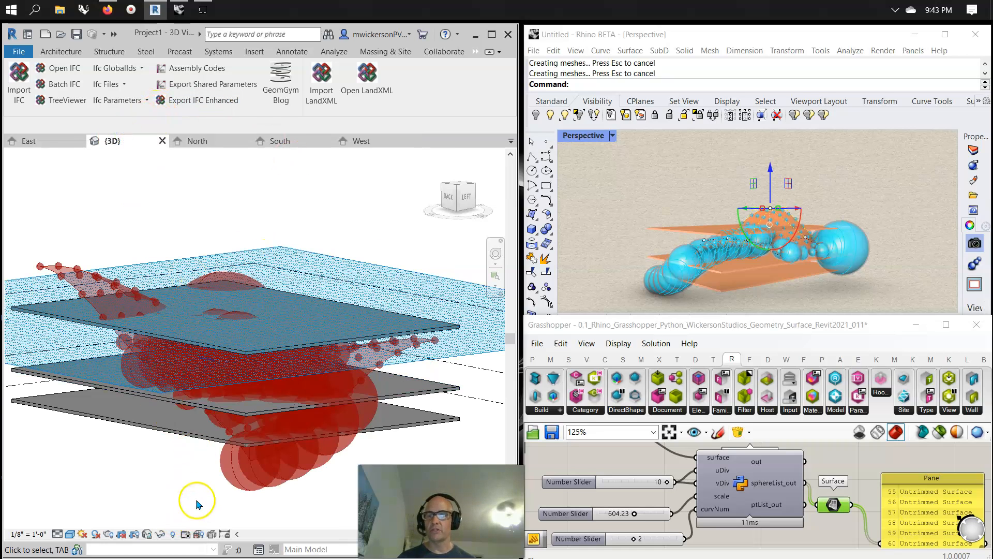
scroll(199, 499, down, 1)
click(215, 492)
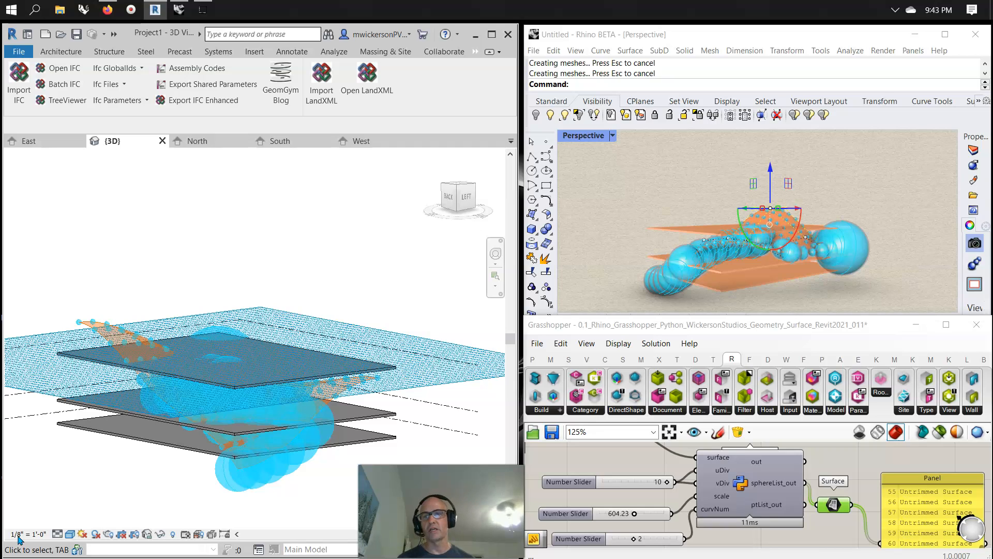
click(58, 51)
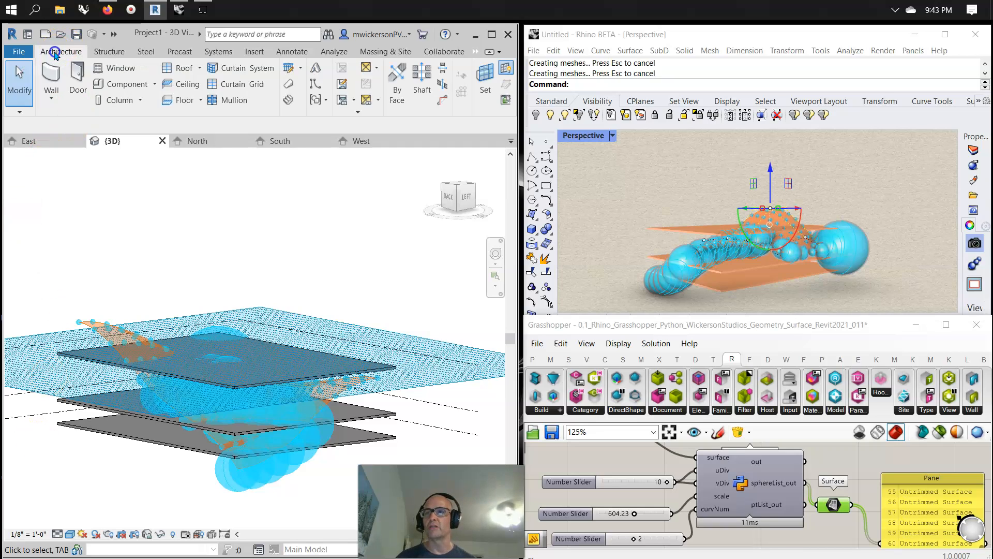